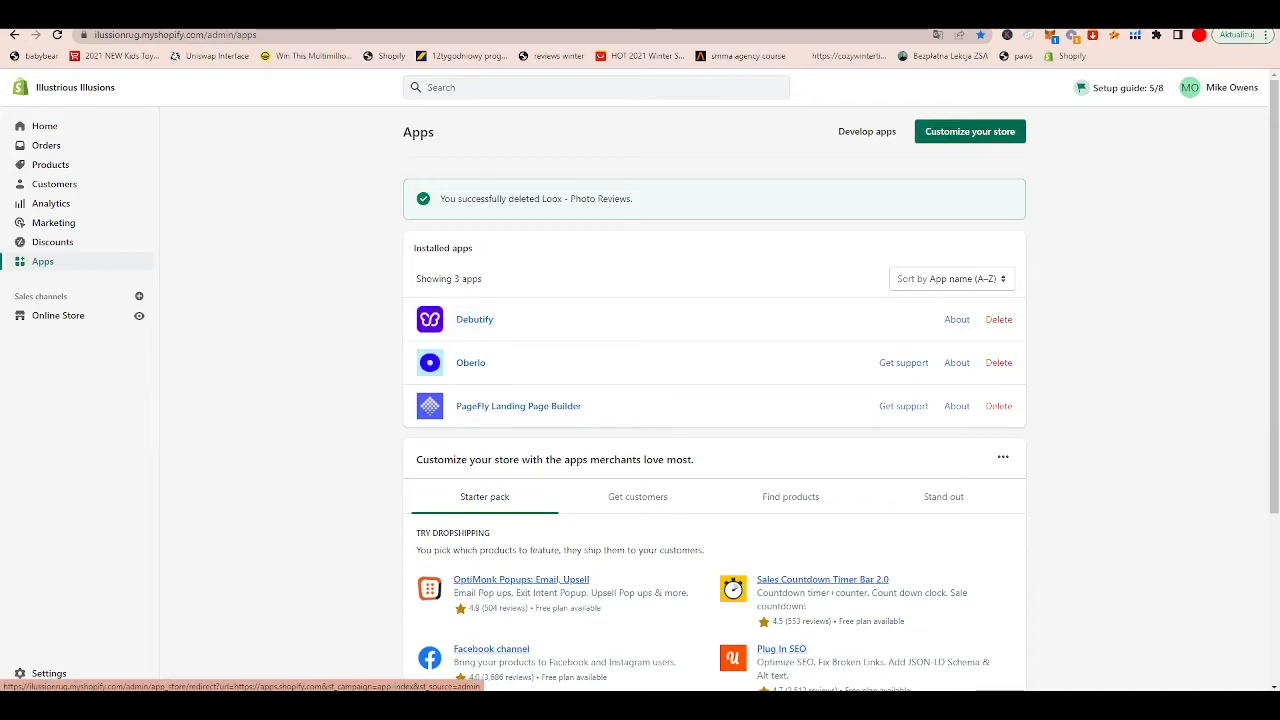
# Step: Find the Loox photo reviews app in the Shopify App Store and install it on the store
pyautogui.click(970, 132)
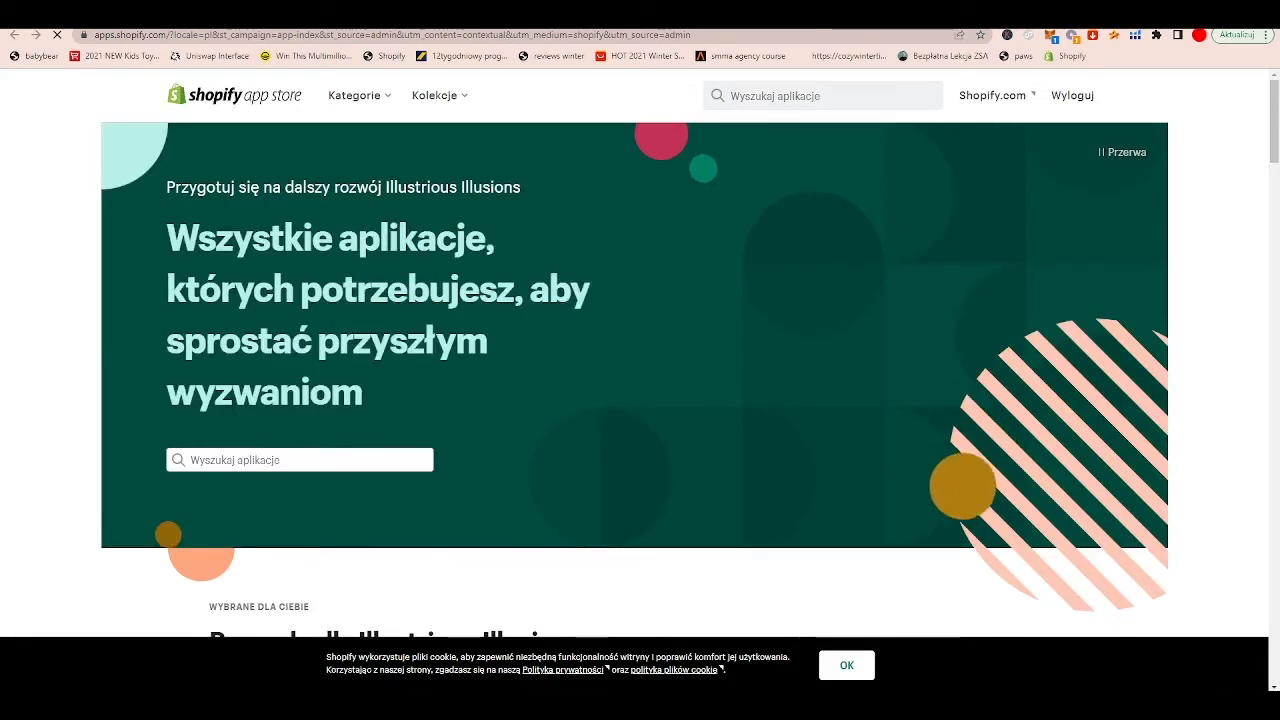
pyautogui.click(822, 96)
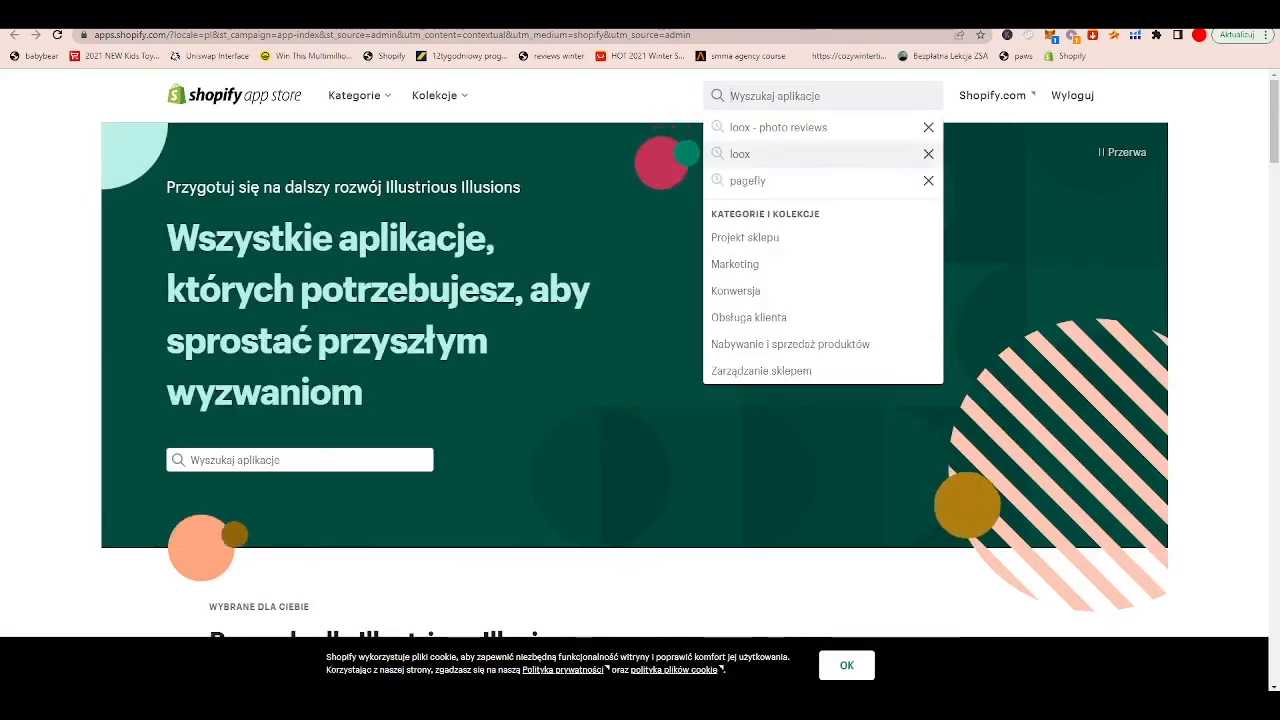
pyautogui.click(780, 154)
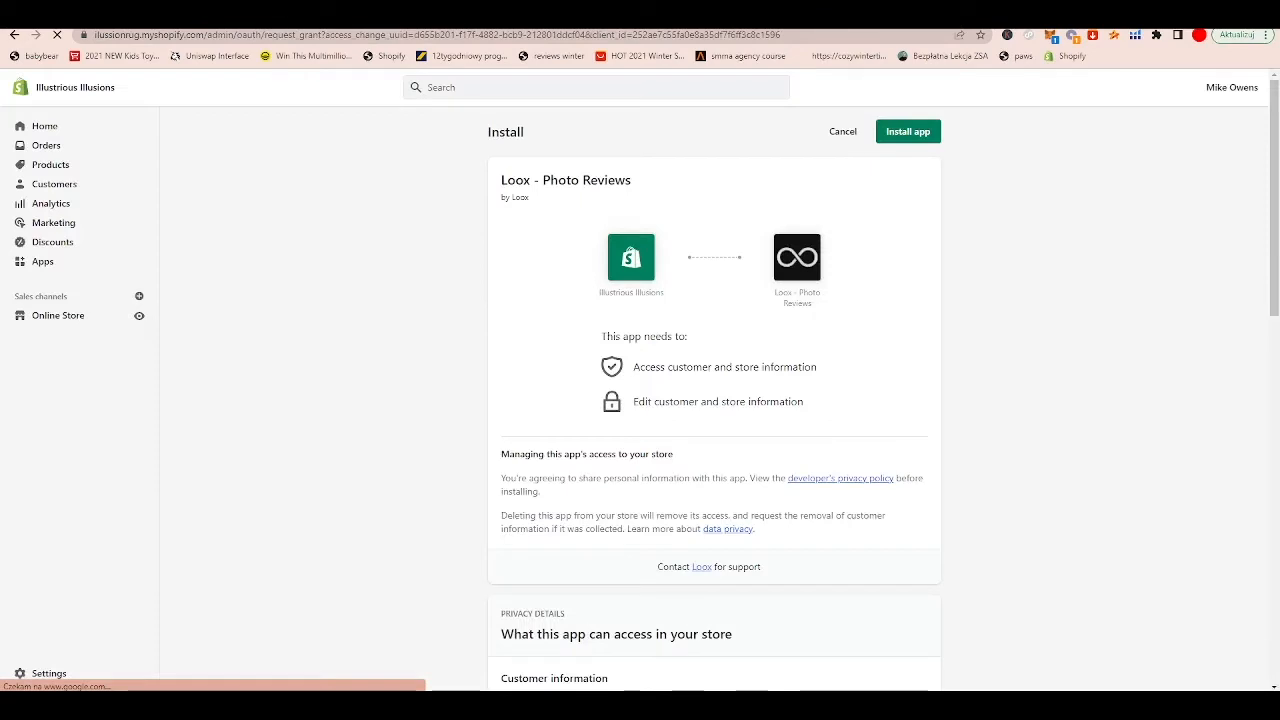
pyautogui.click(908, 131)
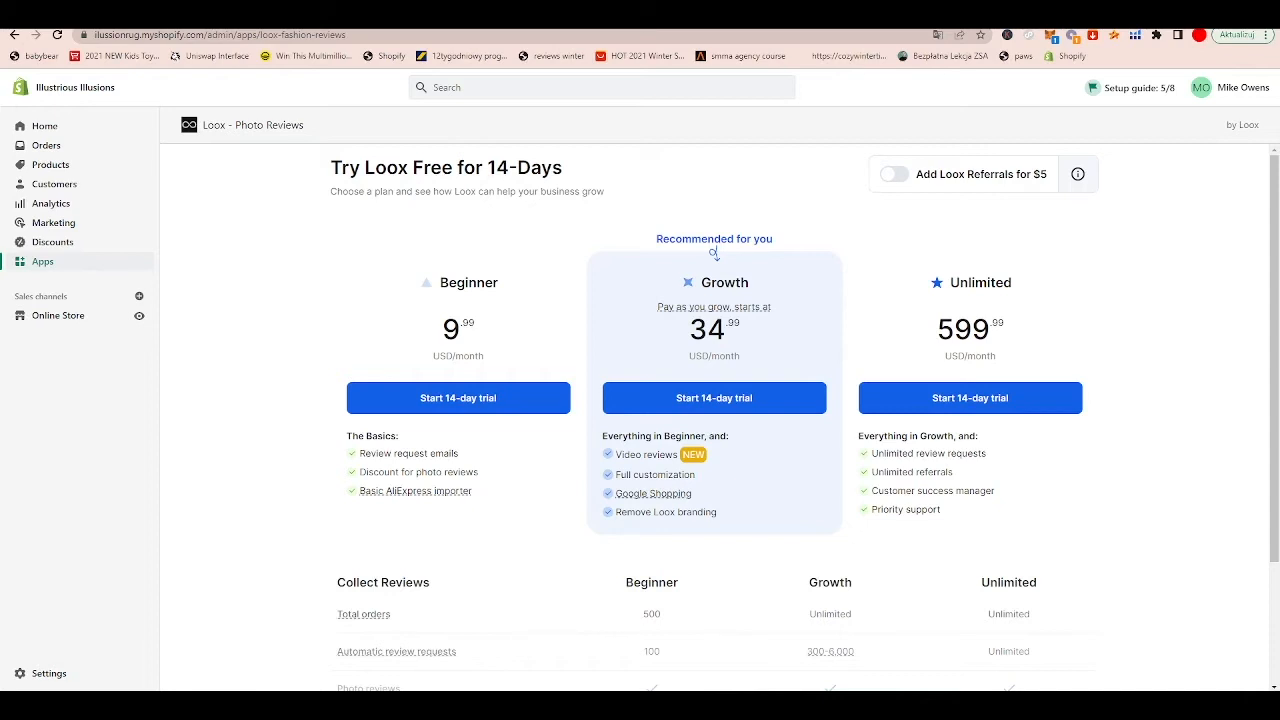
# Step: Start the 14-day trial of Loox's Growth plan and approve the subscription
pyautogui.click(714, 398)
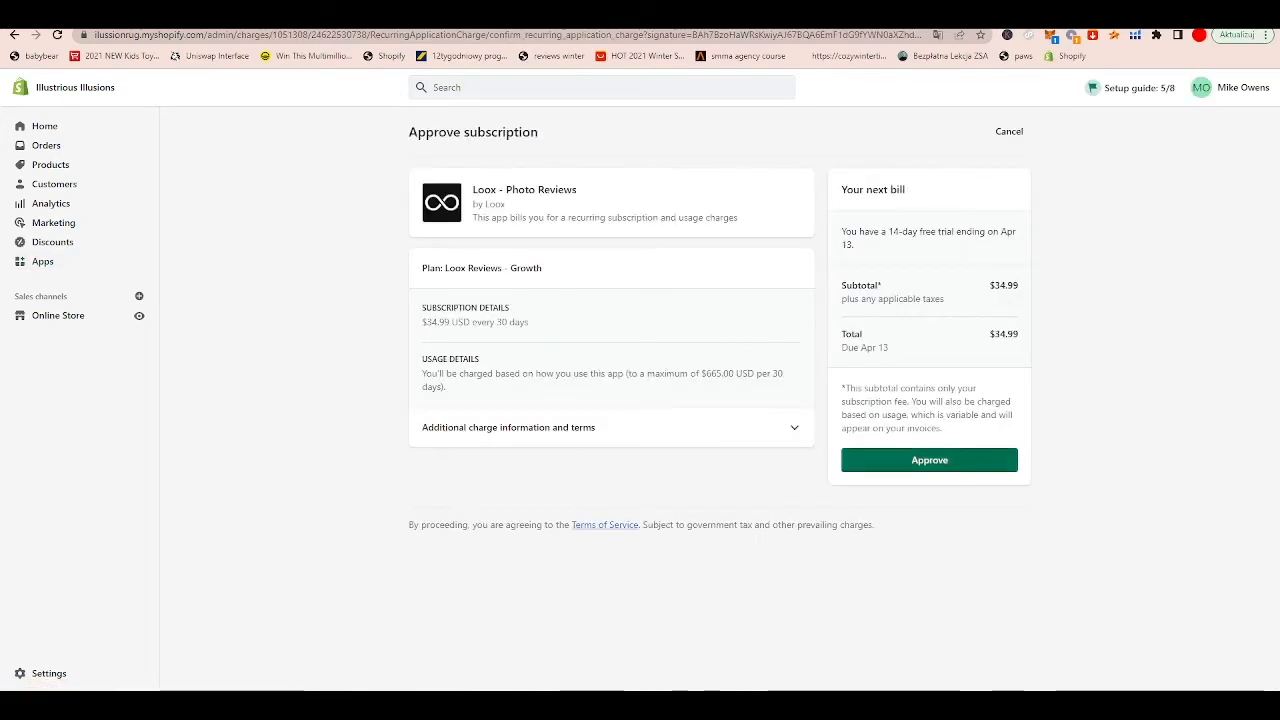
pyautogui.click(929, 460)
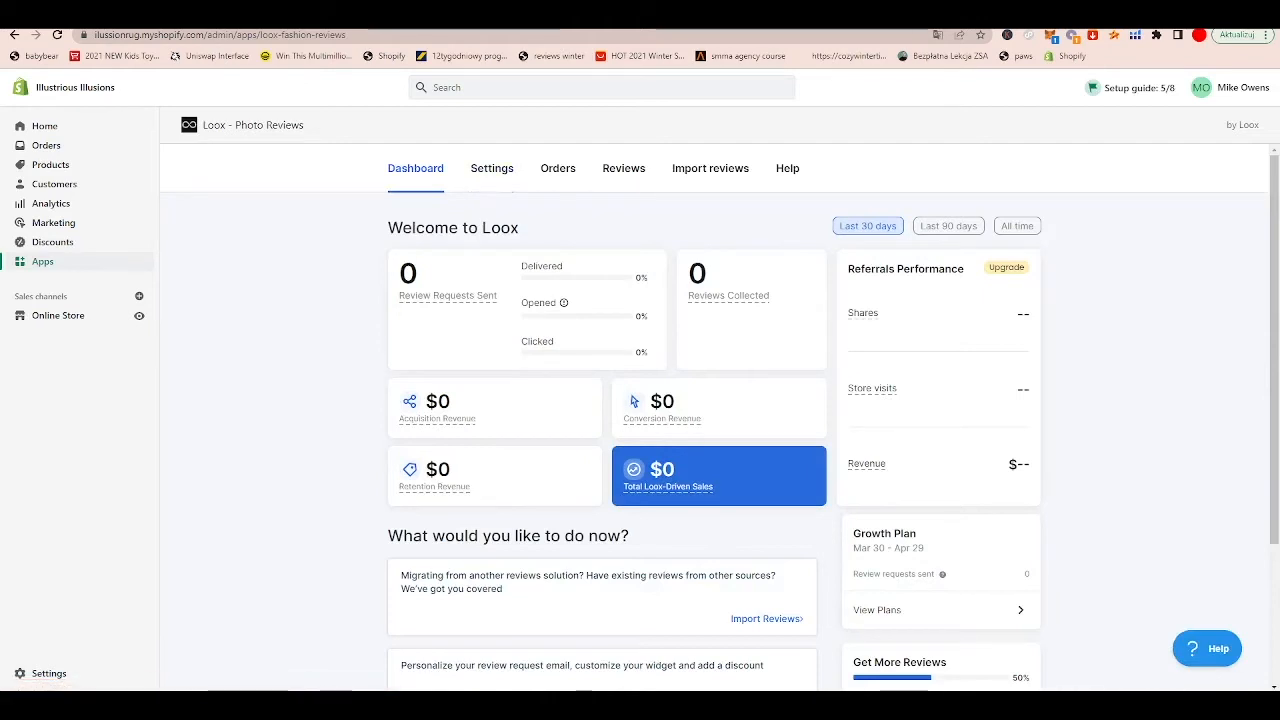
# Step: Look over the Loox dashboard and settings, and open the page for importing reviews
pyautogui.scroll(-2, 640, 400)
pyautogui.scroll(2, 640, 400)
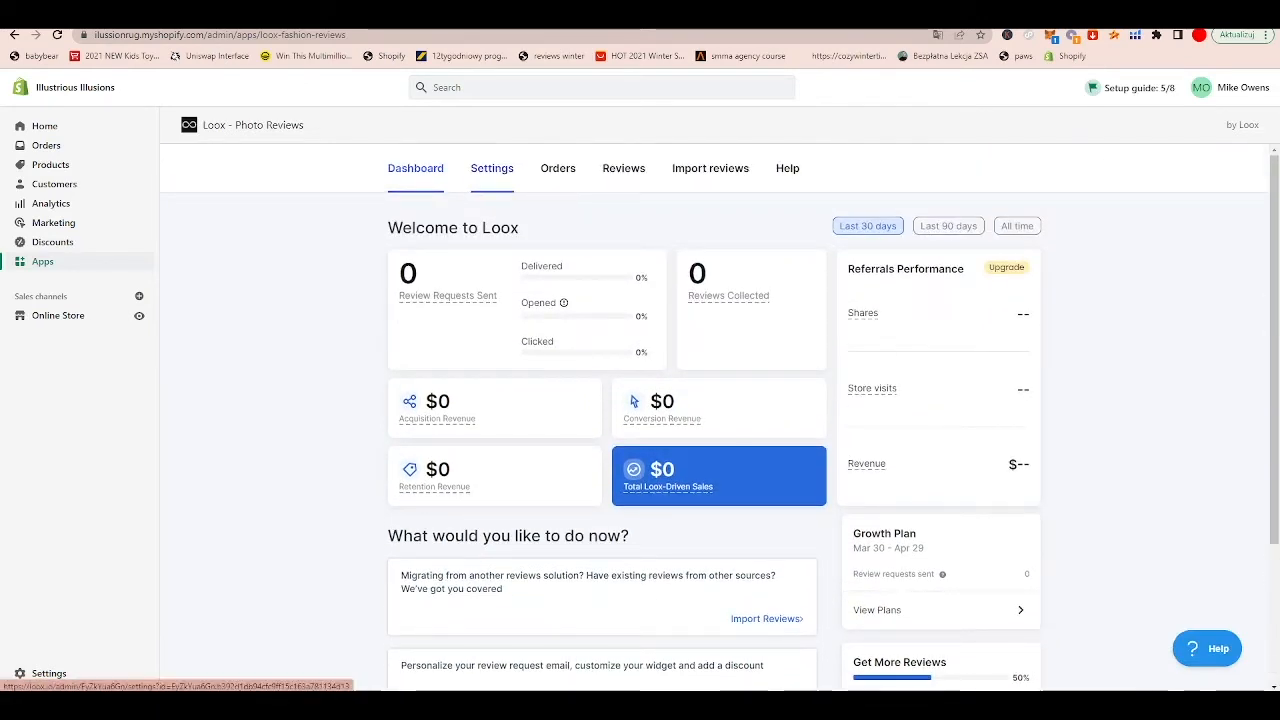
pyautogui.click(492, 168)
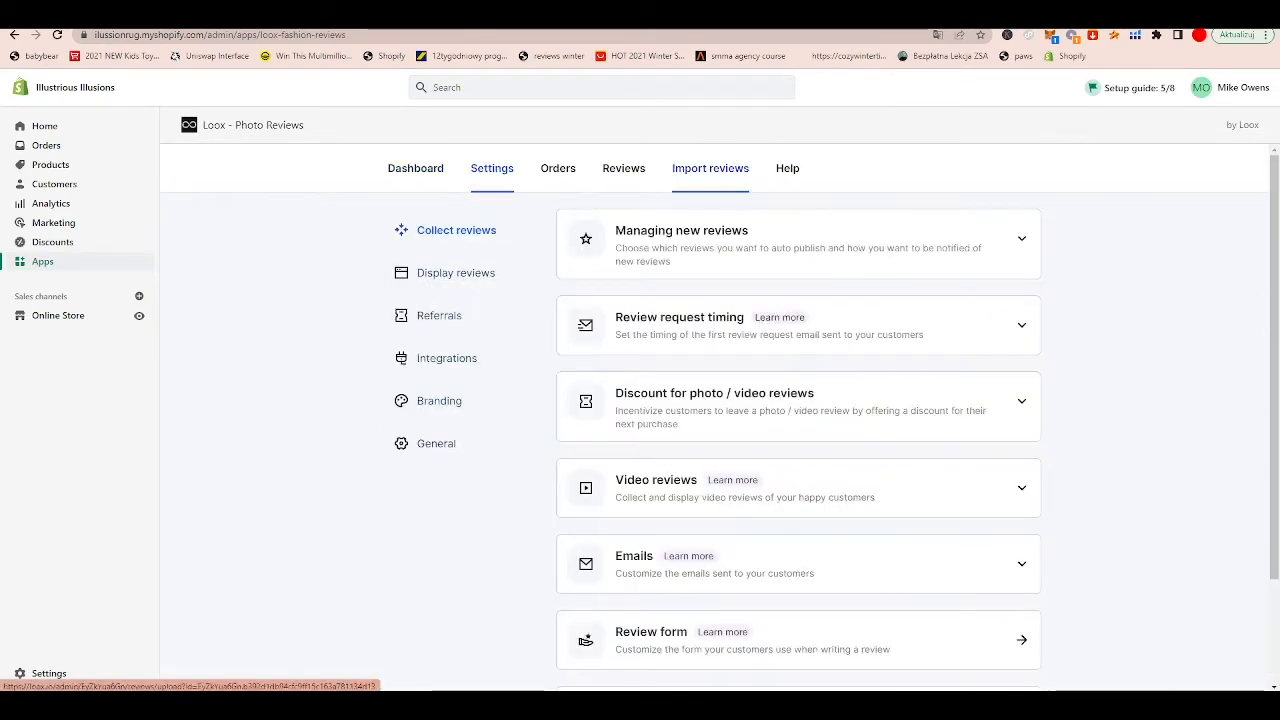
pyautogui.click(710, 168)
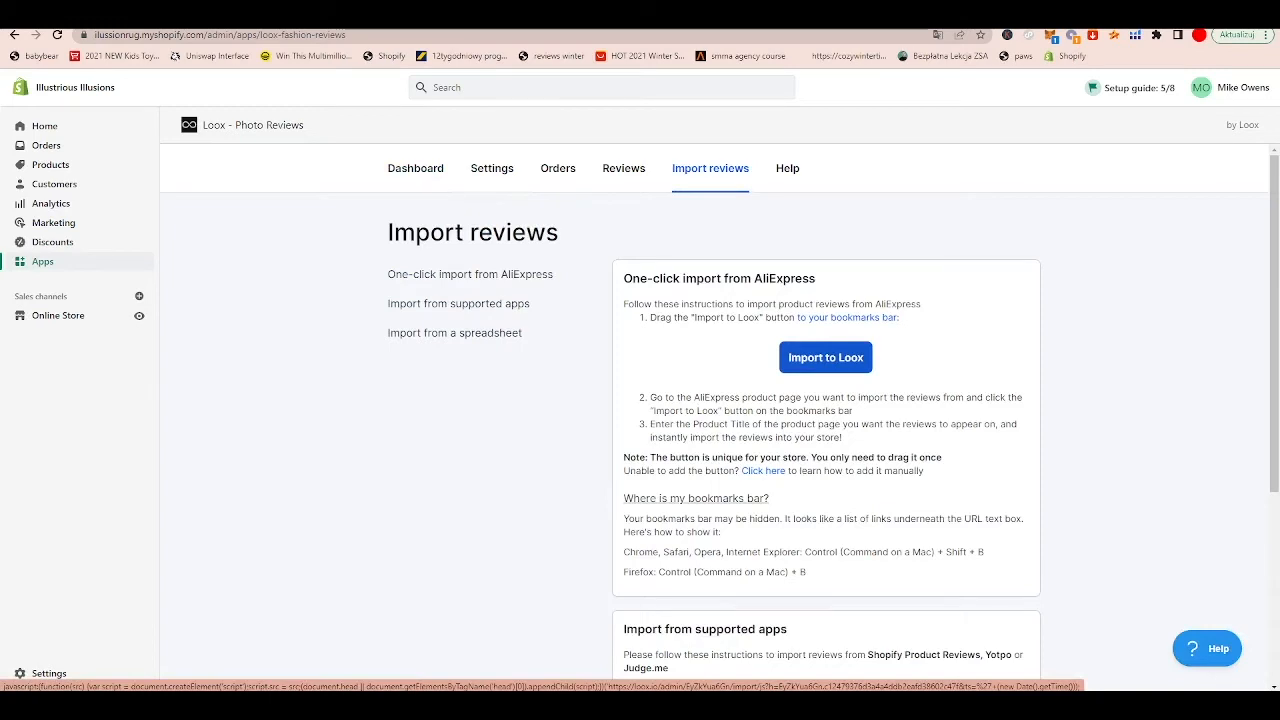
pyautogui.rightClick(847, 357)
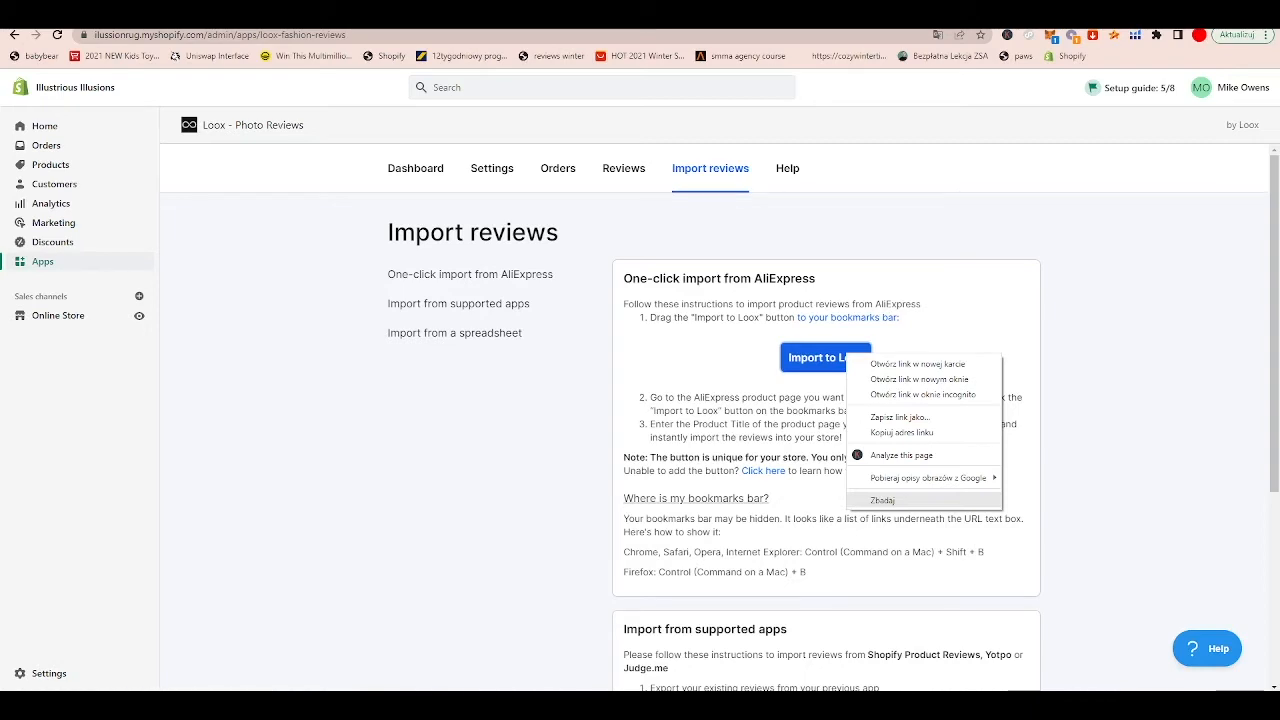
pyautogui.click(883, 500)
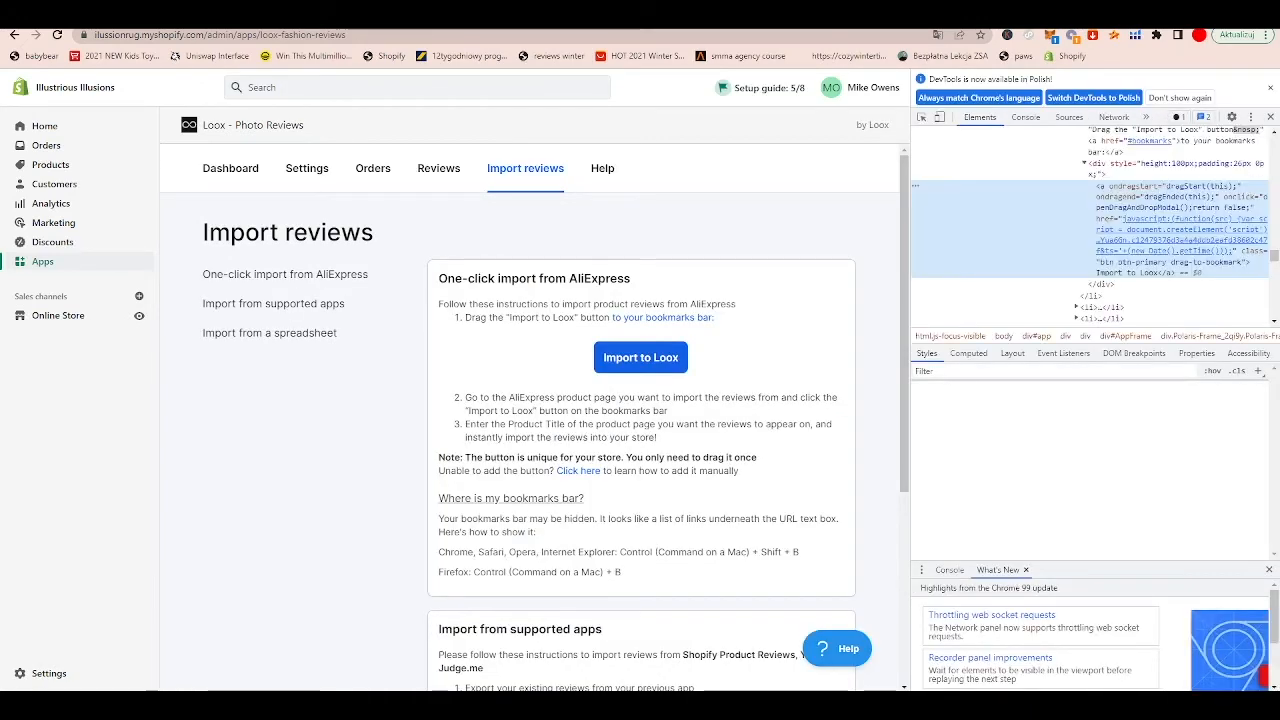
pyautogui.press('F12')
# Step: Copy the Import to Loox link address and bookmark the current page, opening the new bookmark's full edit options
pyautogui.rightClick(847, 364)
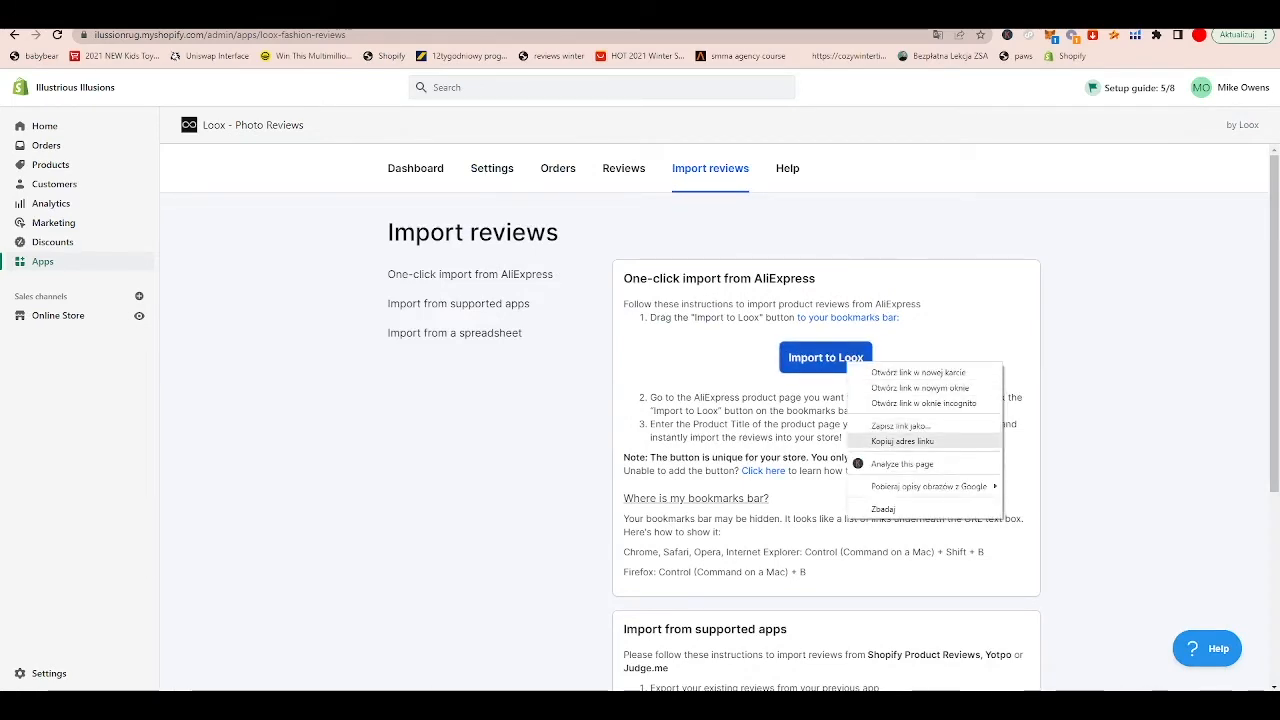
pyautogui.click(902, 441)
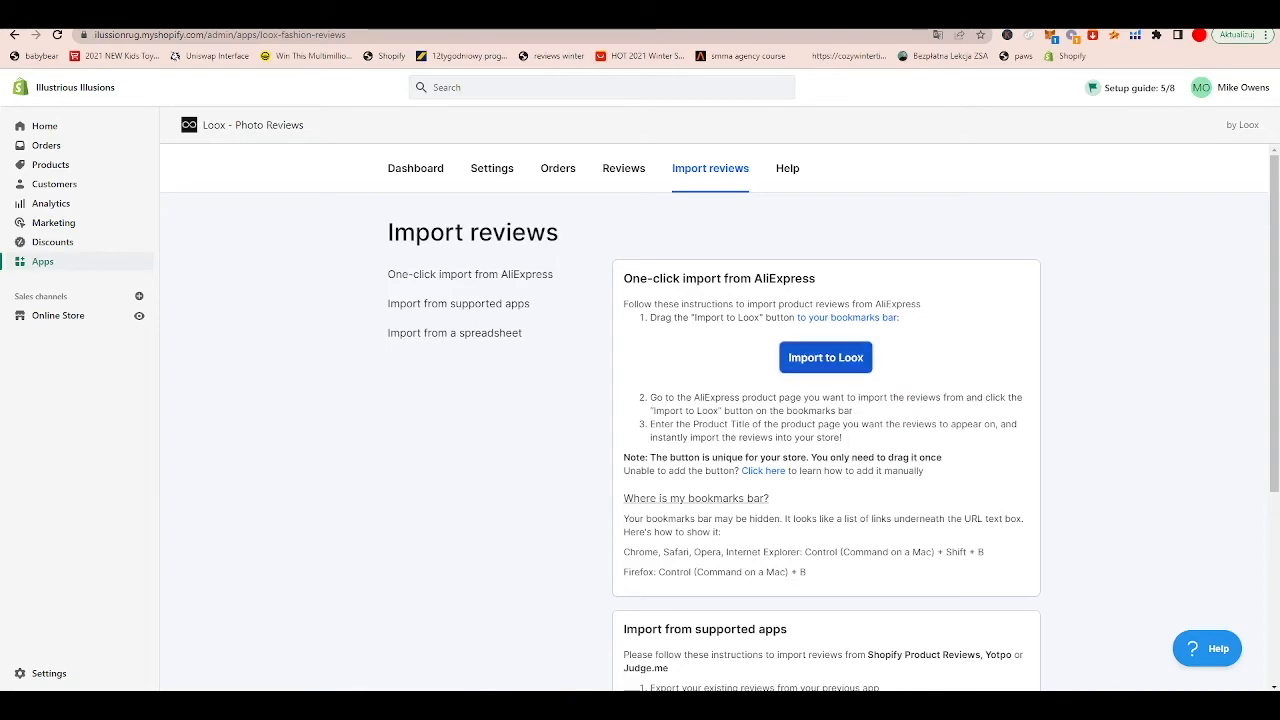
pyautogui.click(1265, 36)
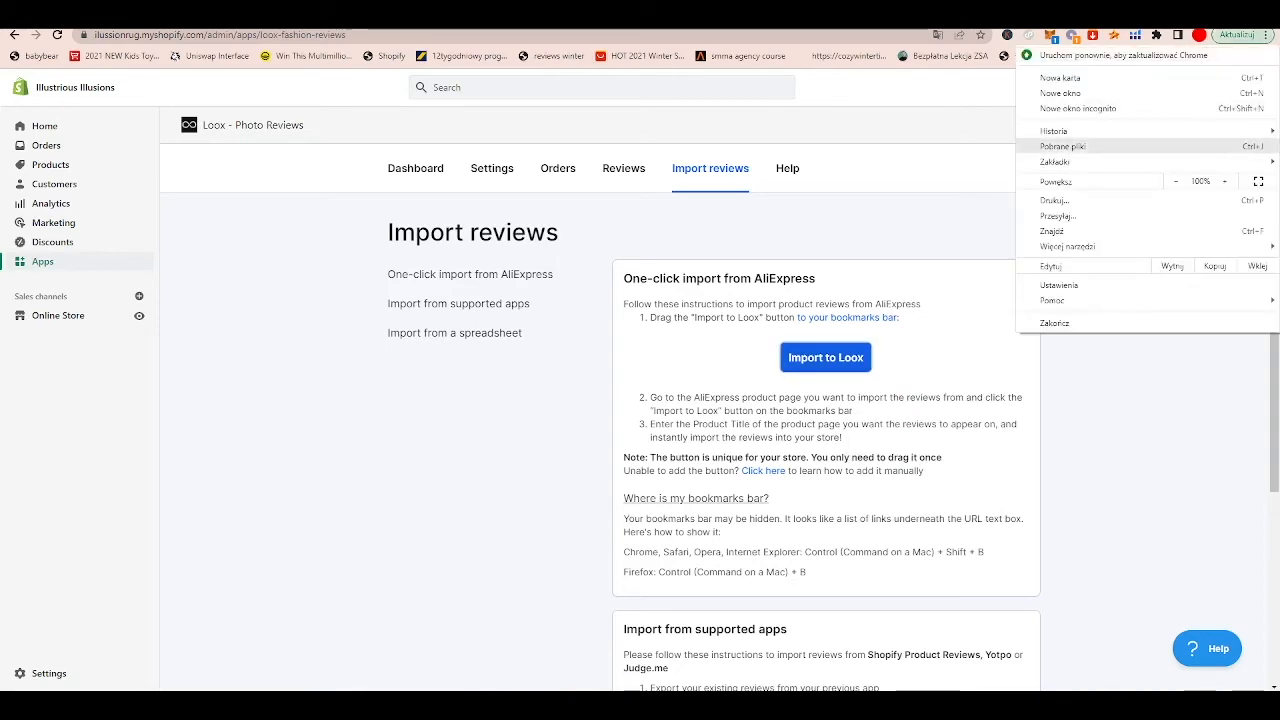
pyautogui.moveTo(1100, 162)
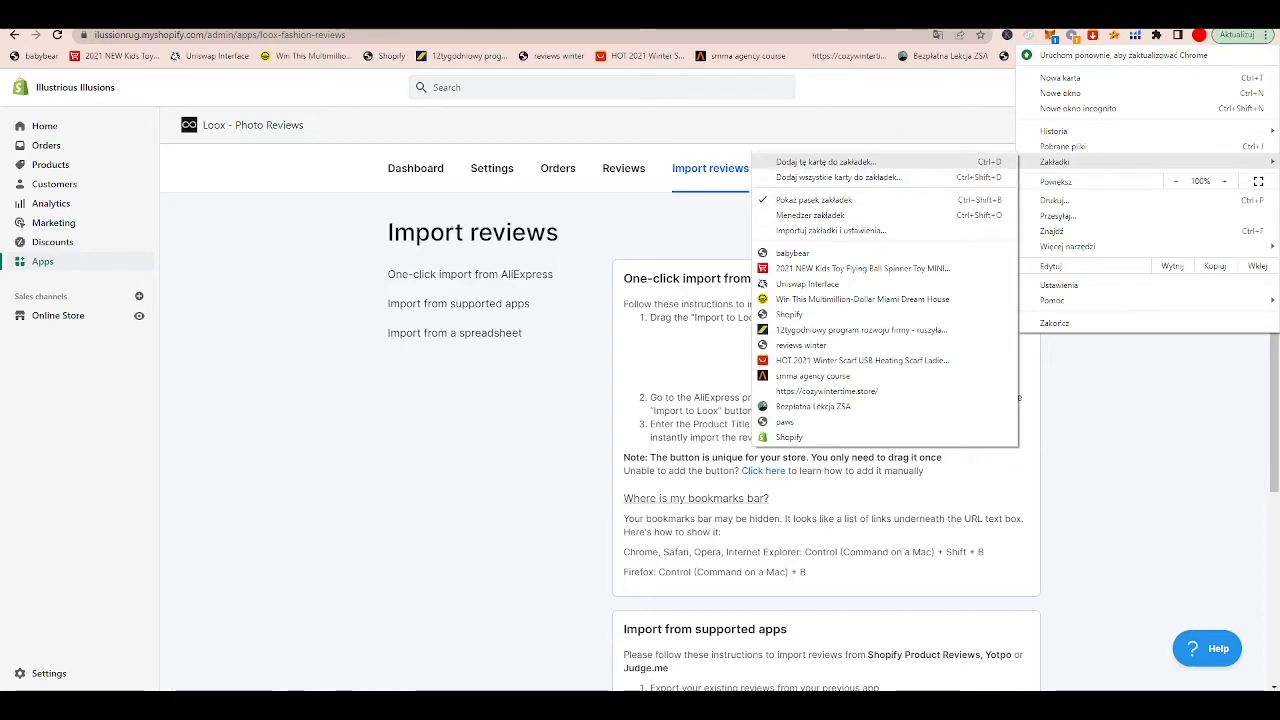
pyautogui.press('Return')
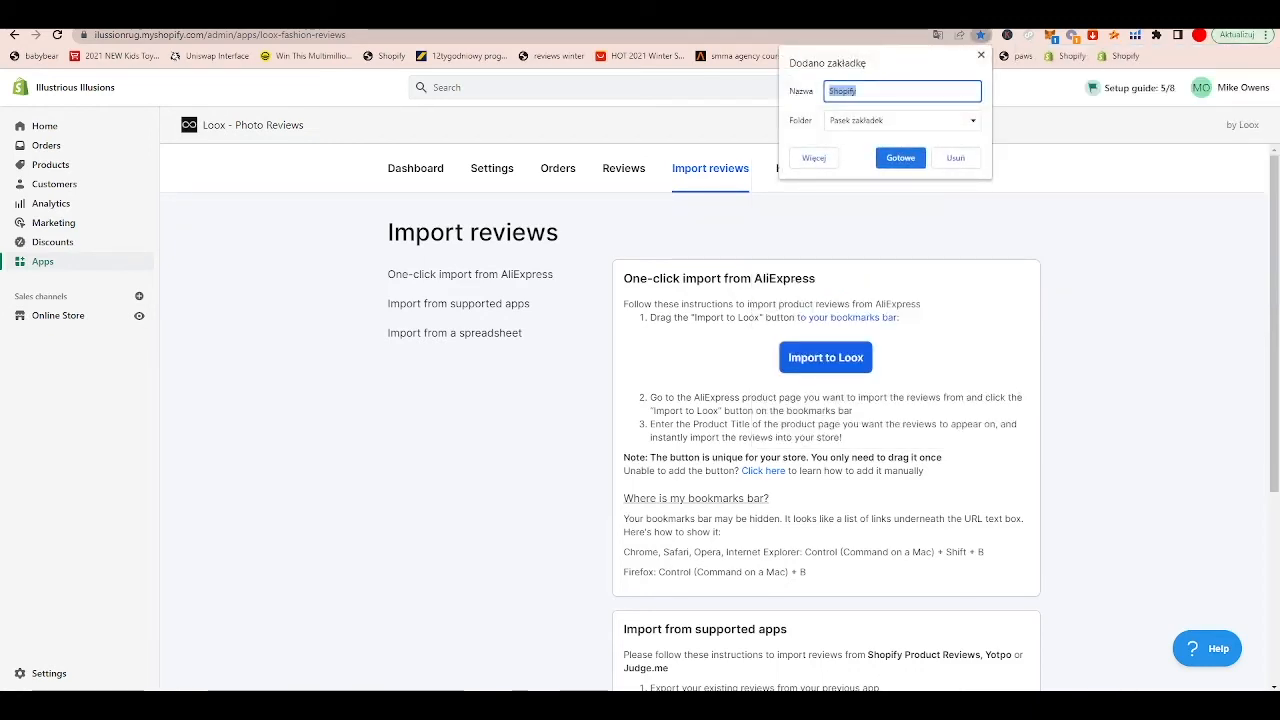
pyautogui.click(814, 158)
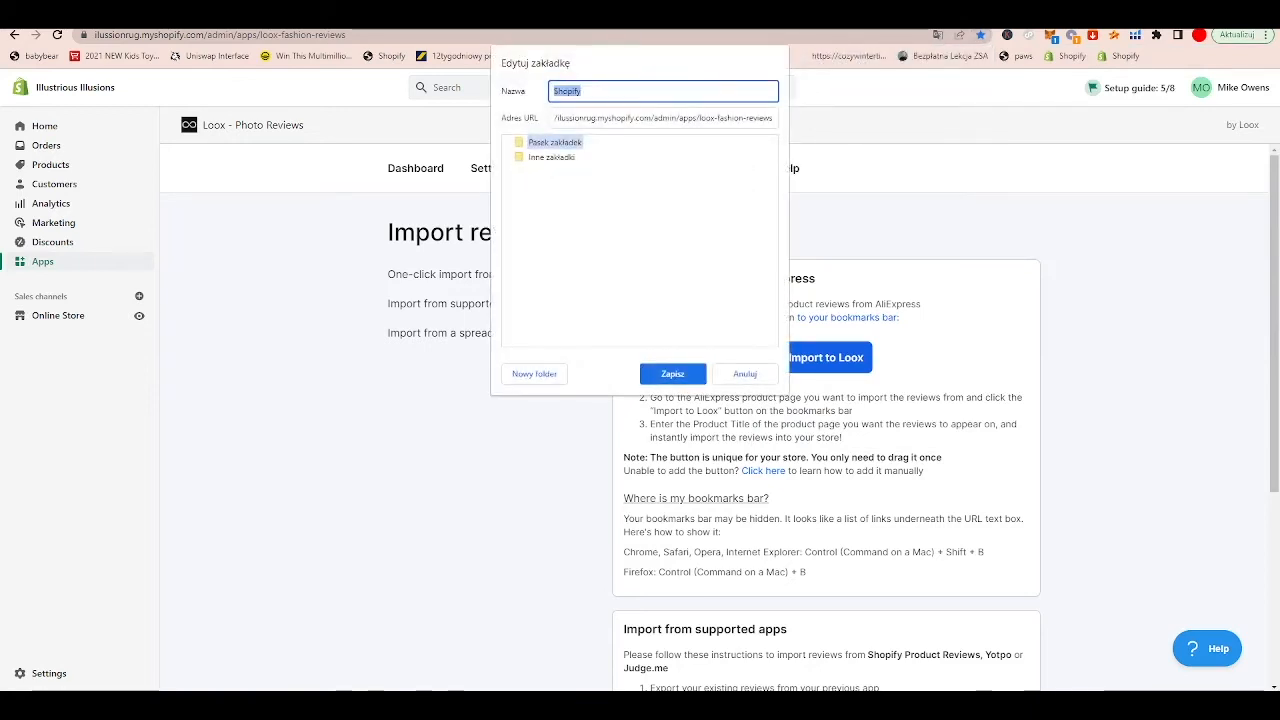
# Step: Replace the new Shopify bookmark's URL with the copied Import to Loox link and save the bookmark
pyautogui.click(582, 91)
pyautogui.click(662, 118)
pyautogui.doubleClick(662, 118)
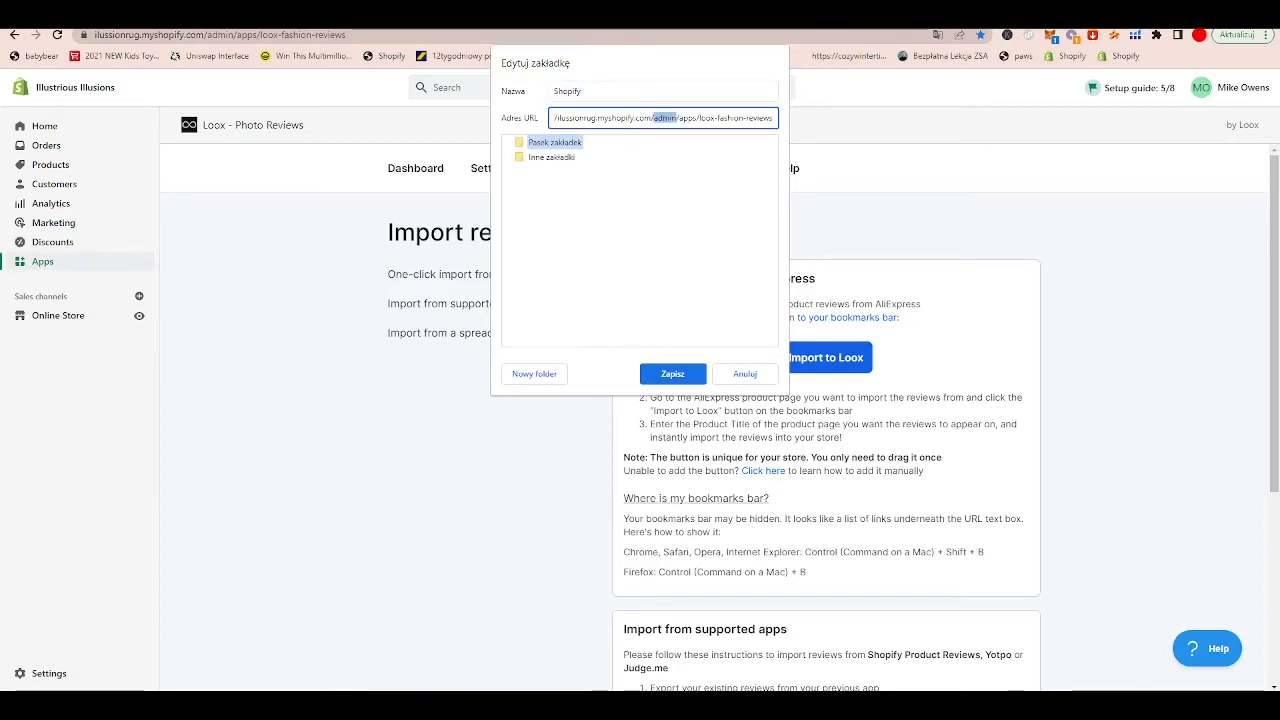
pyautogui.tripleClick(662, 118)
pyautogui.rightClick(662, 118)
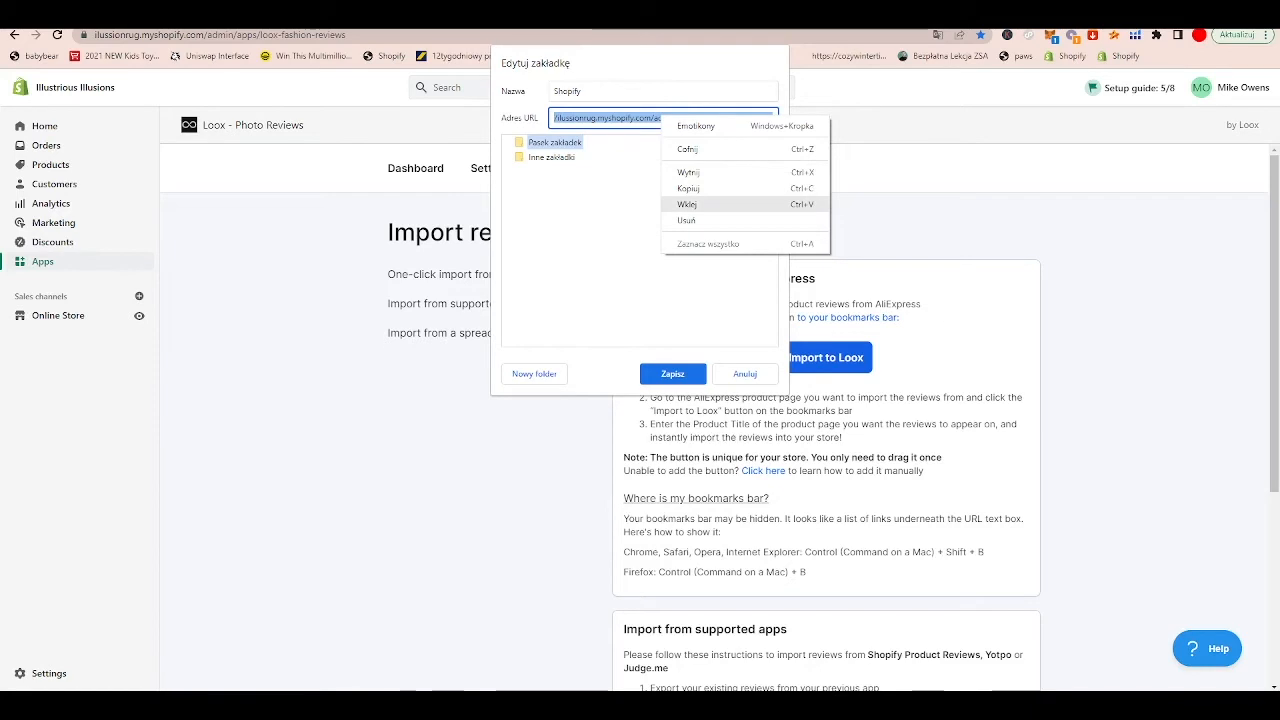
pyautogui.click(688, 204)
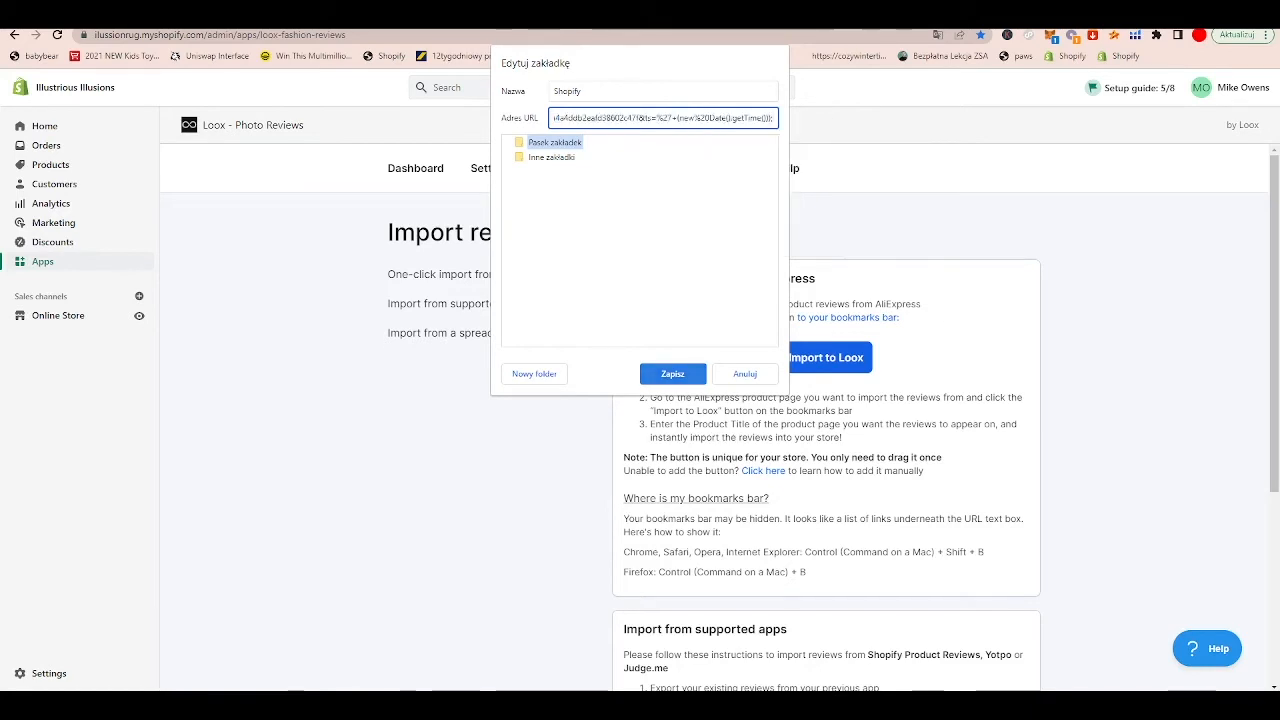
pyautogui.press('Return')
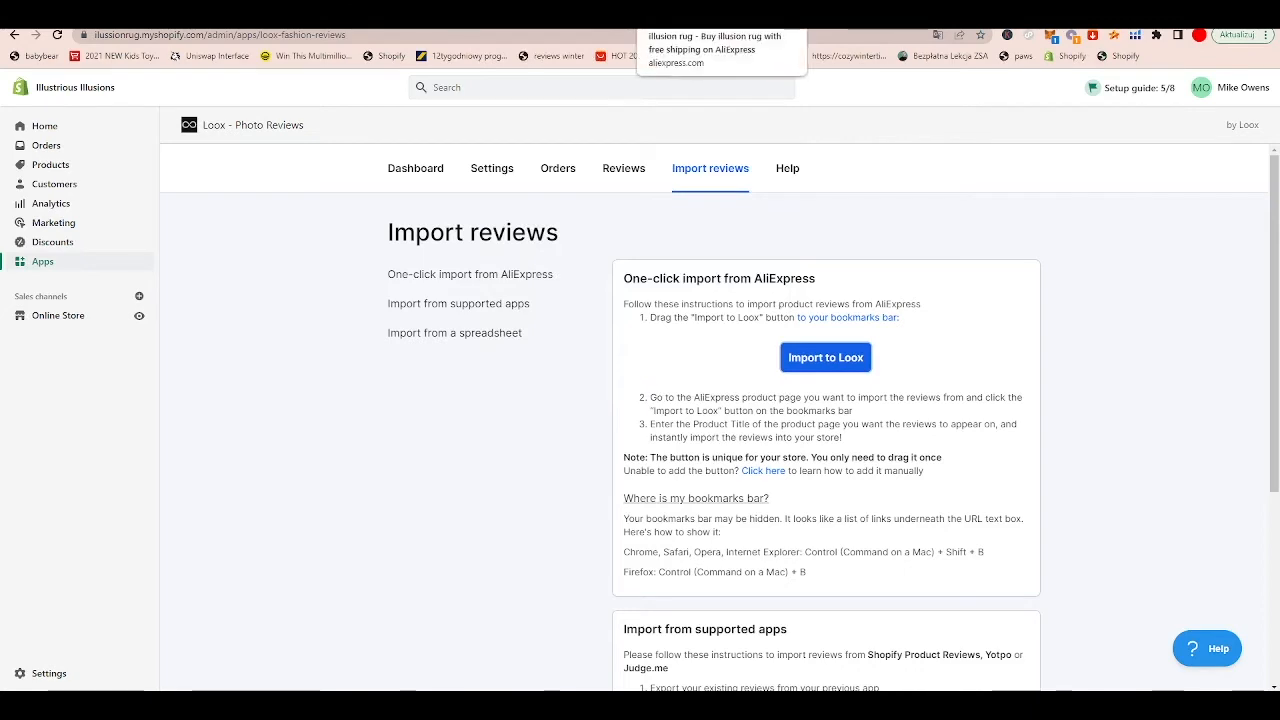
# Step: Switch to AliExpress, go to the 3D Vortex Illusion Back Carpet product page and launch the Loox importer from the new bookmark
pyautogui.click(688, 16)
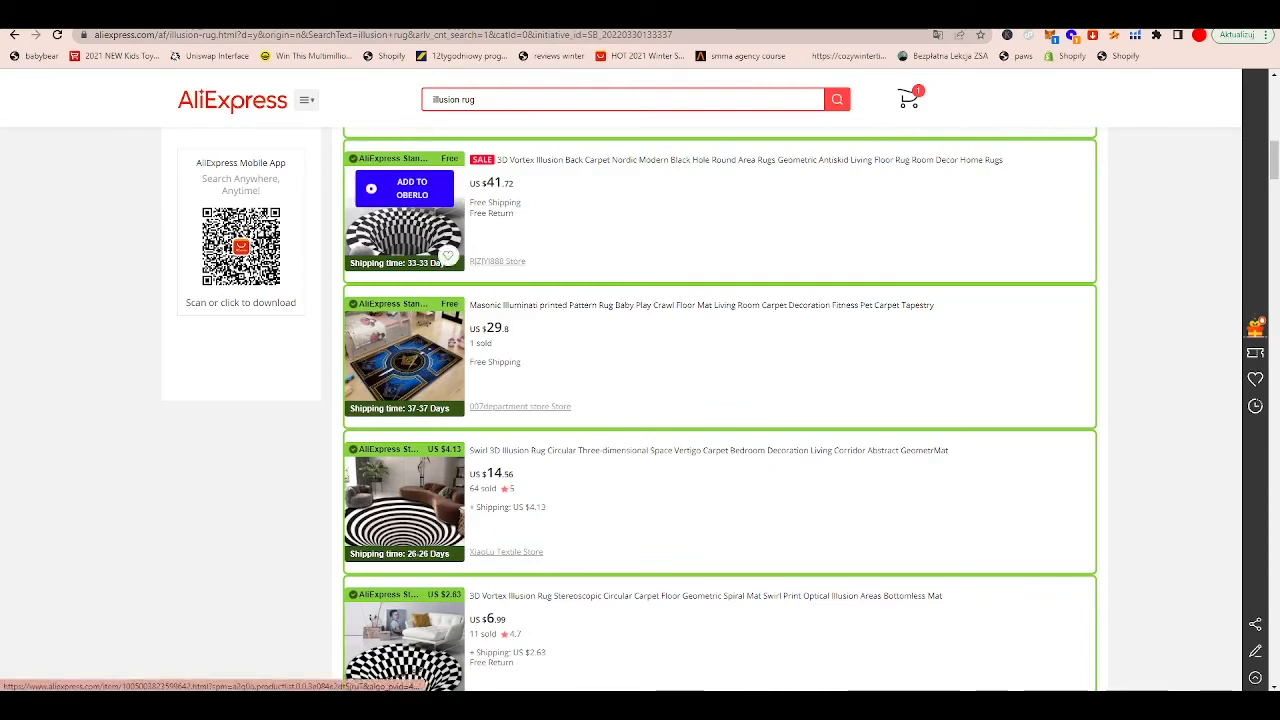
pyautogui.click(842, 16)
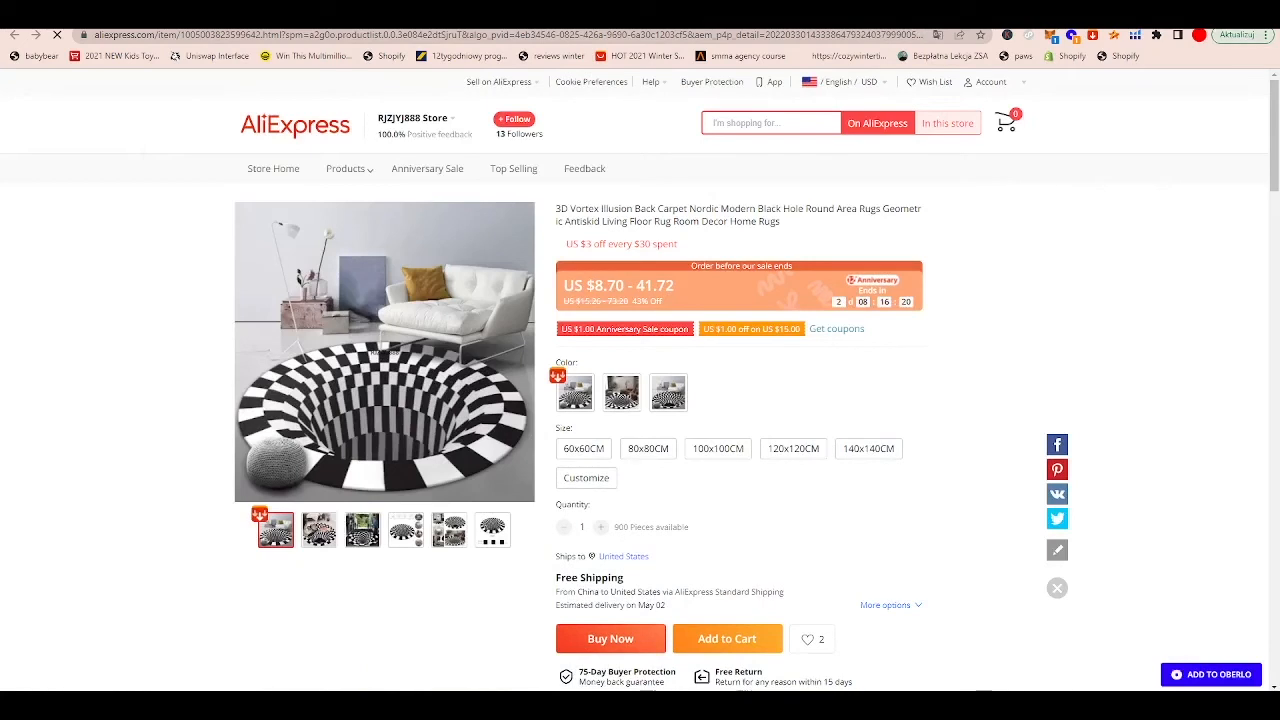
pyautogui.click(1241, 35)
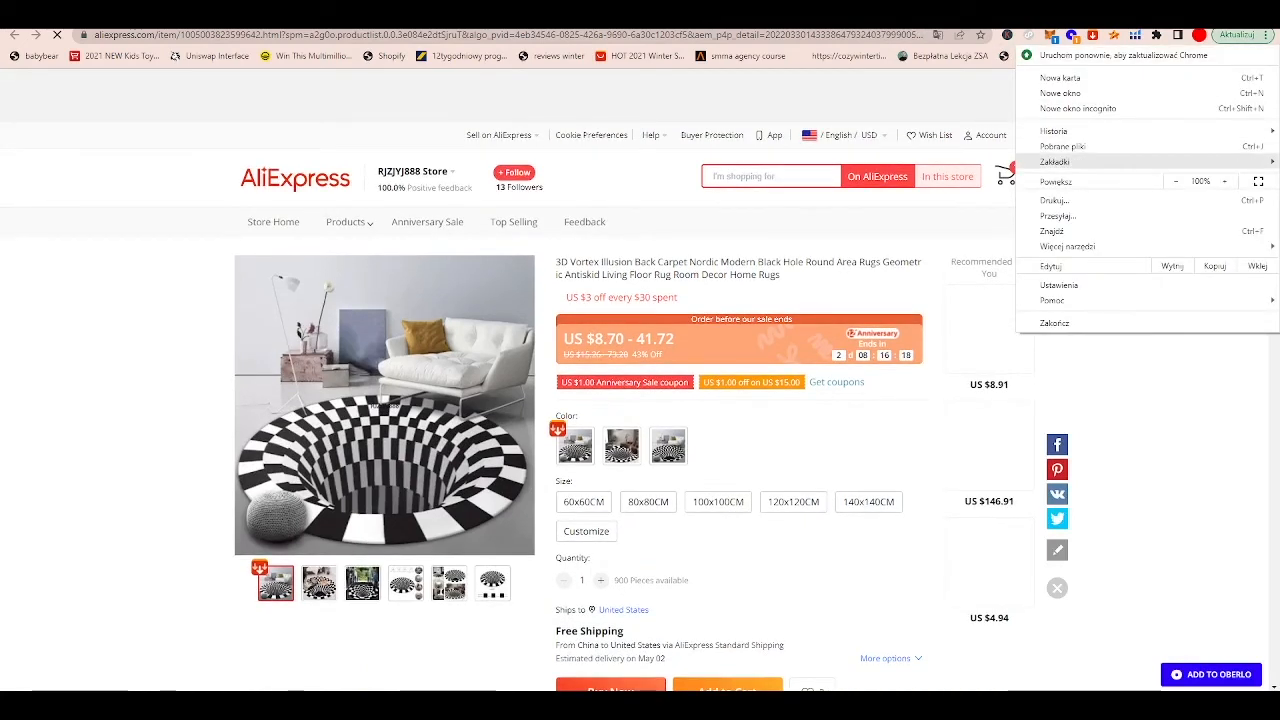
pyautogui.moveTo(1054, 161)
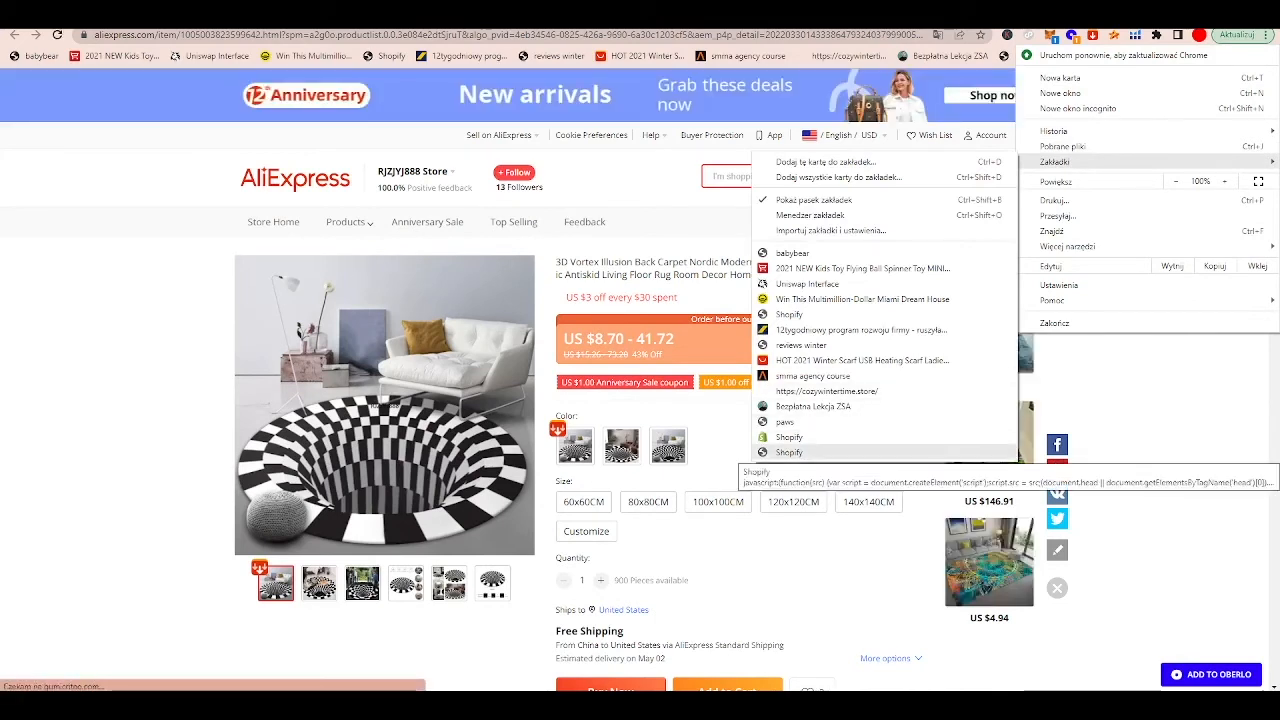
pyautogui.click(789, 452)
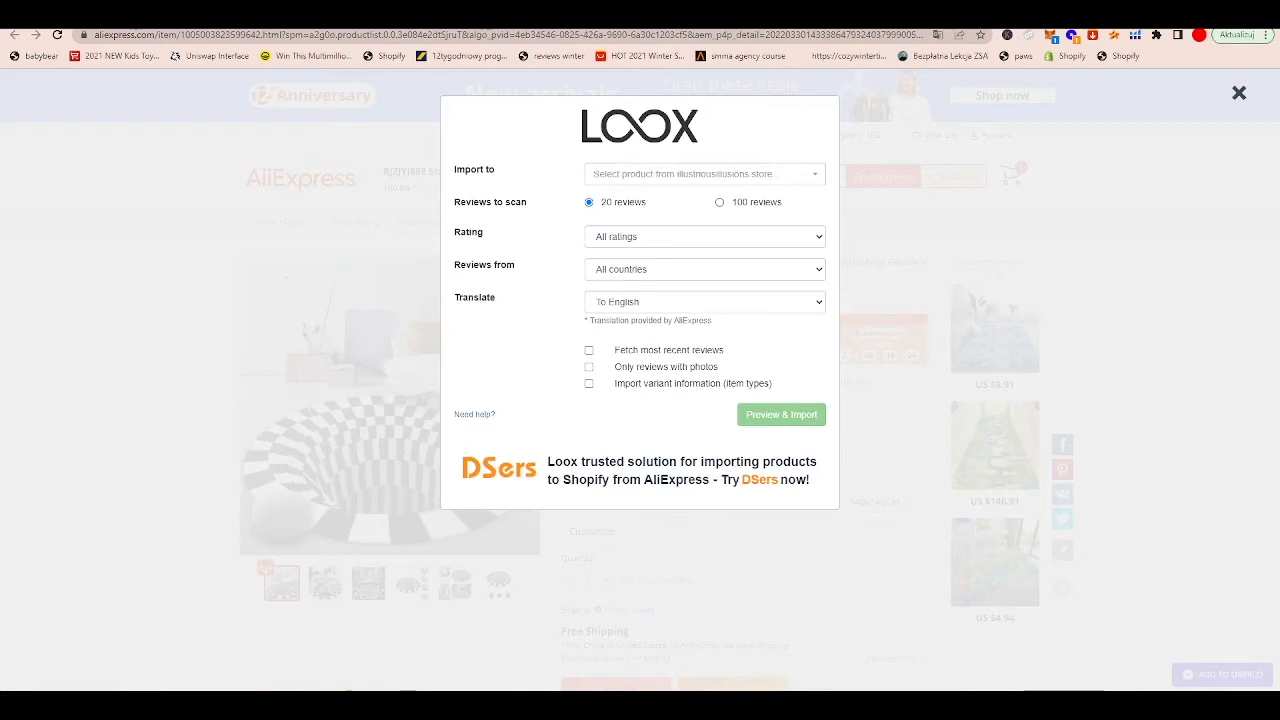
# Step: Set the Loox import to scan 100 reviews and choose 3D Illusion Rug as the store product
pyautogui.click(720, 203)
pyautogui.click(704, 174)
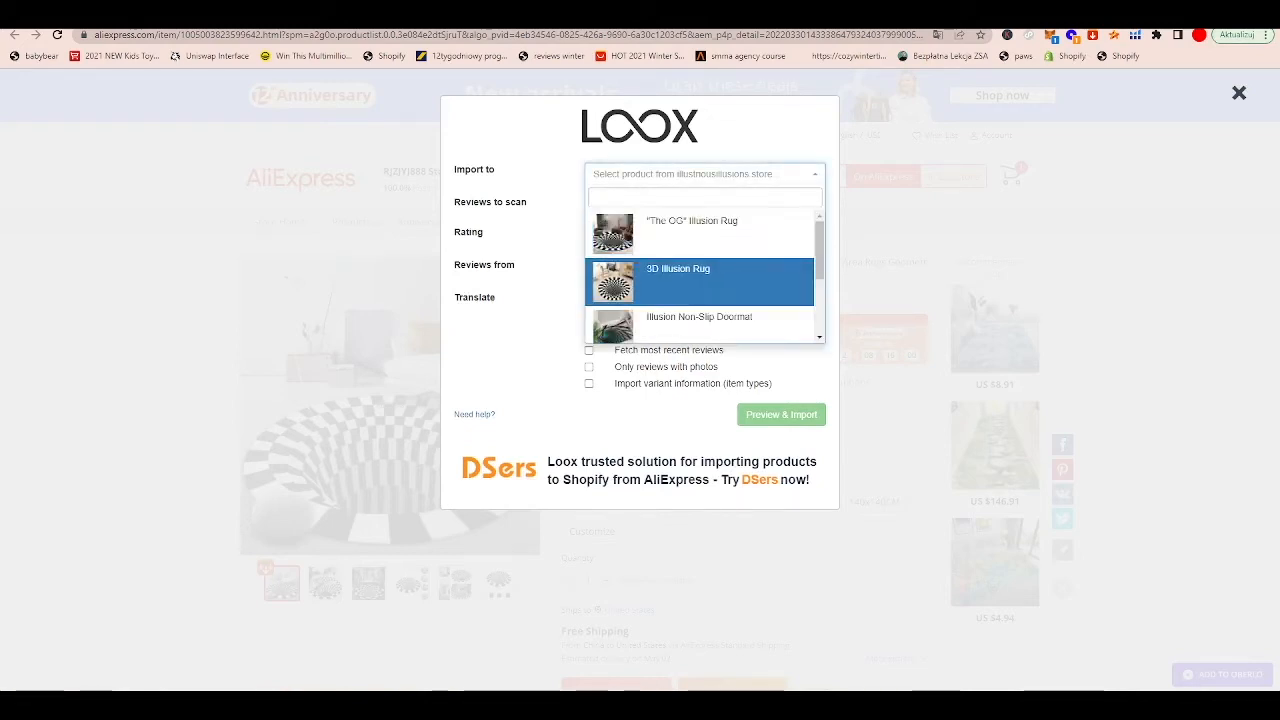
pyautogui.scroll(-2, 699, 276)
pyautogui.scroll(2, 699, 276)
pyautogui.click(699, 281)
# Step: Try to import only 5-star reviews from all countries, then close the Loox importer
pyautogui.click(704, 237)
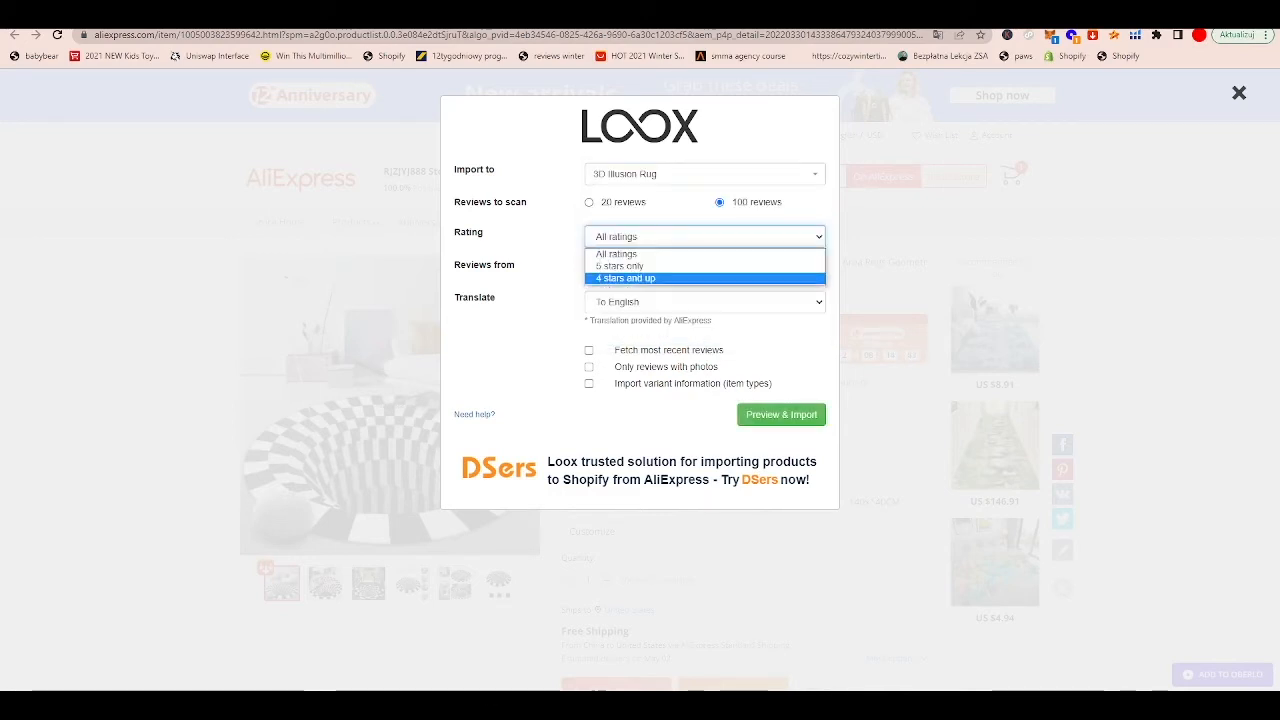
pyautogui.click(620, 266)
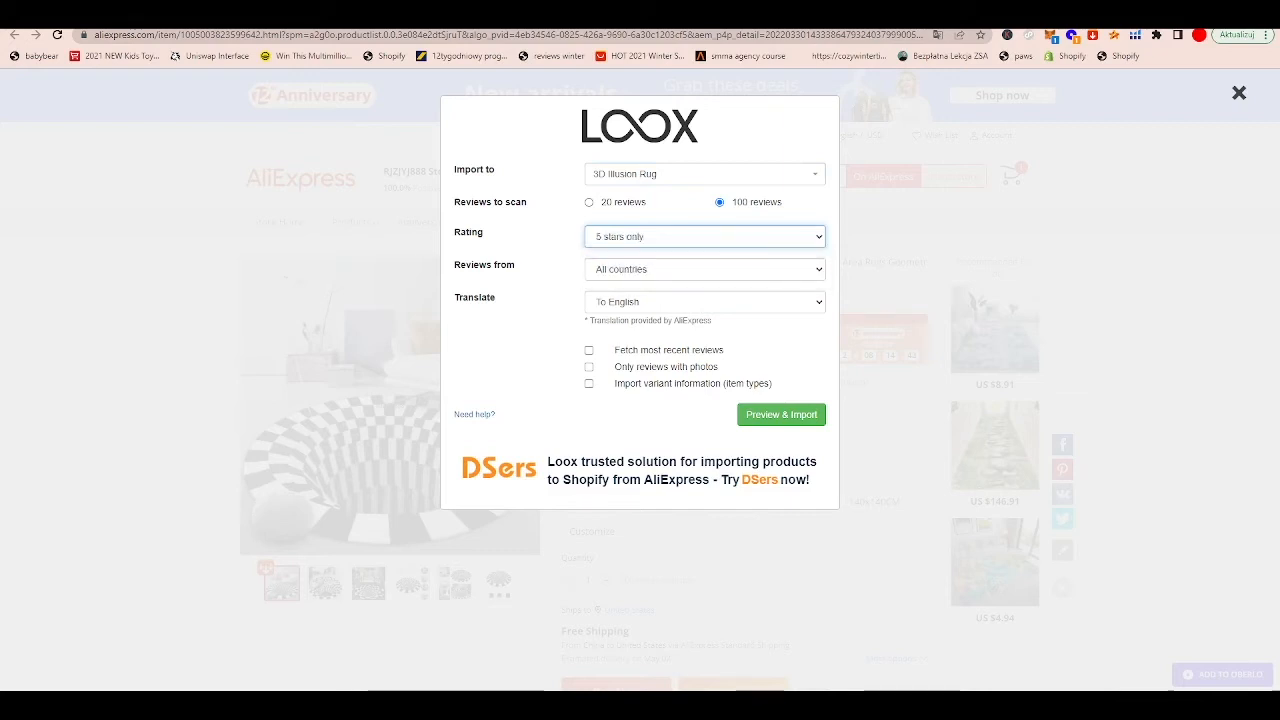
pyautogui.click(704, 270)
pyautogui.click(704, 270)
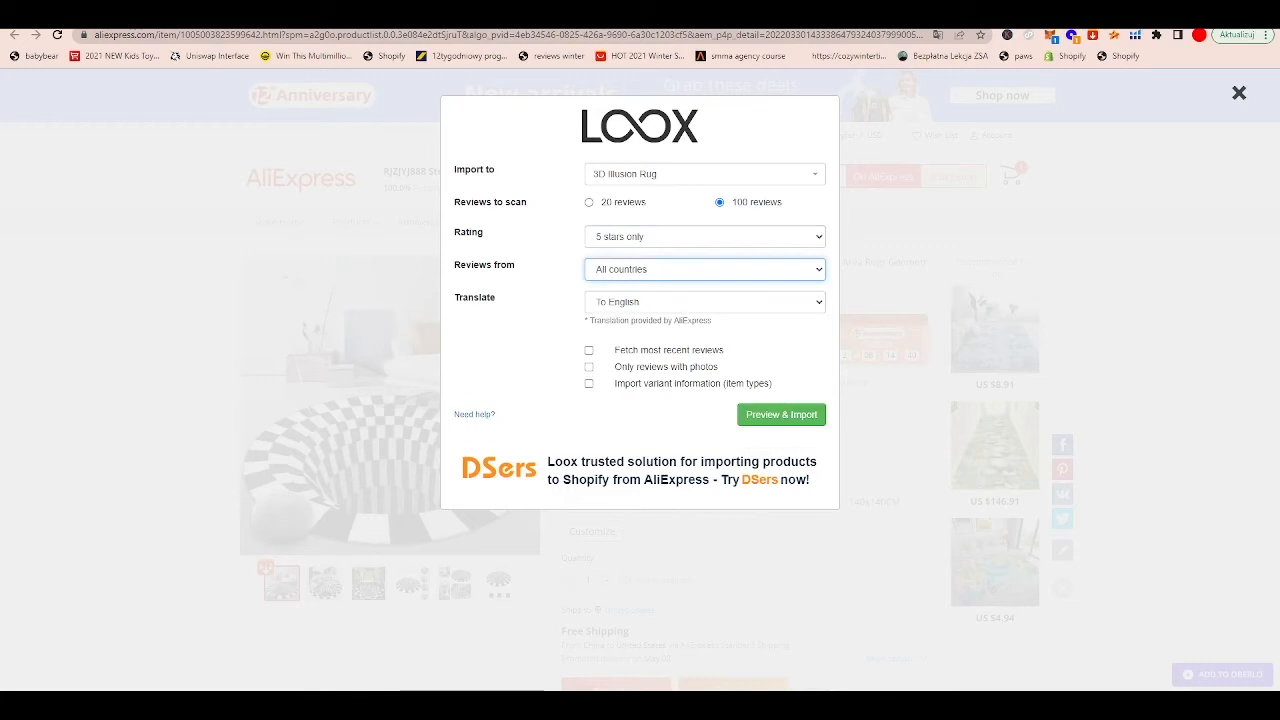
pyautogui.click(781, 414)
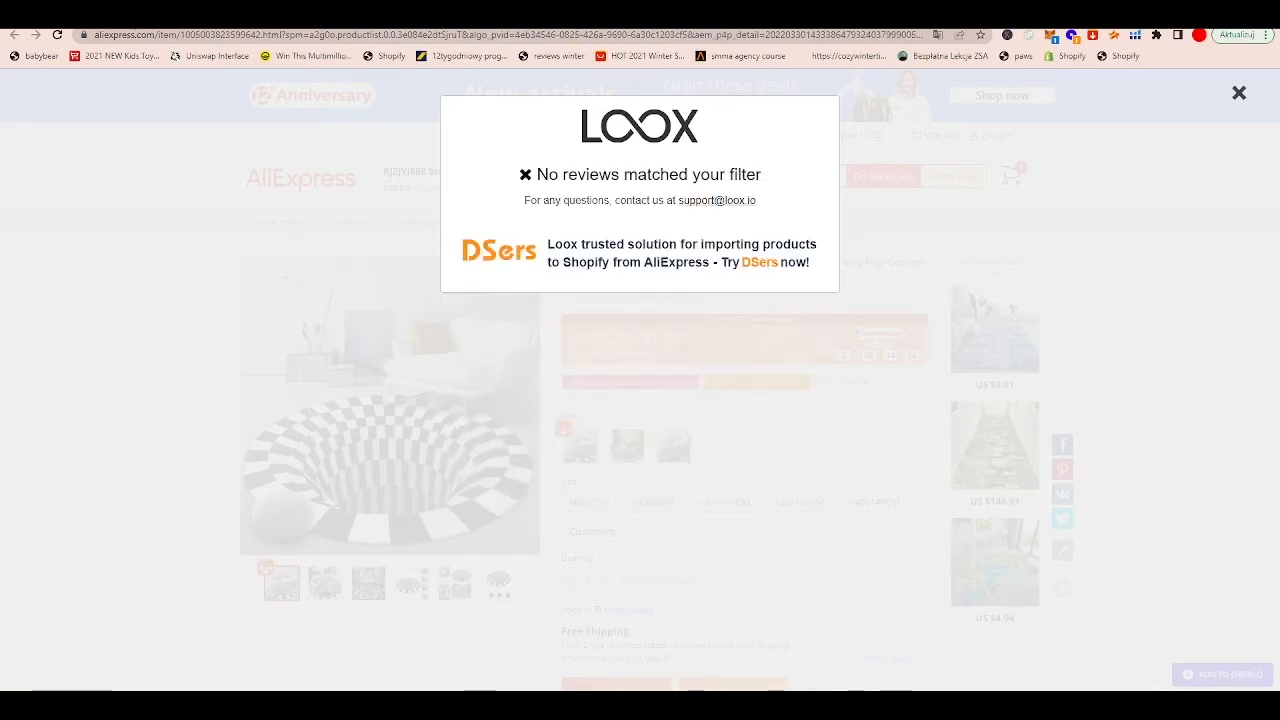
pyautogui.click(1239, 93)
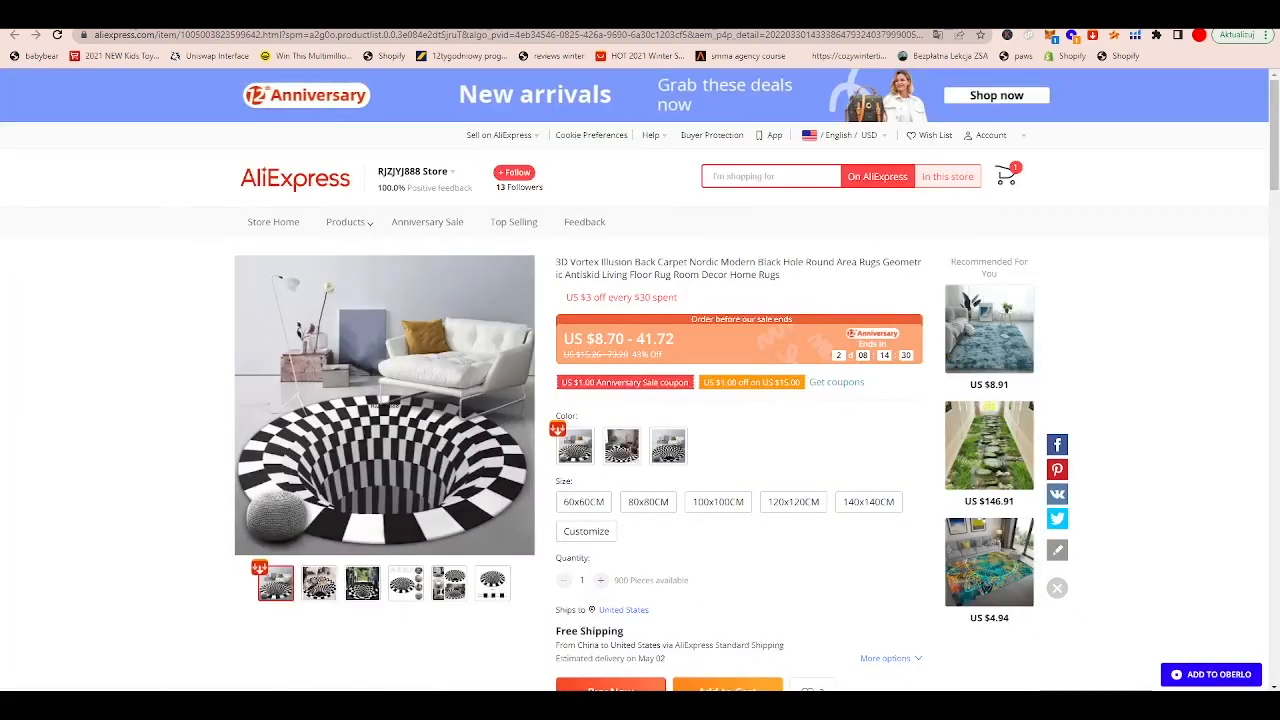
# Step: Return to the illusion rug search results and open the LikeSshopping store's Vortex Illusion Rug 3D Trap Effect product page
pyautogui.hotkey('alt', 'Left')
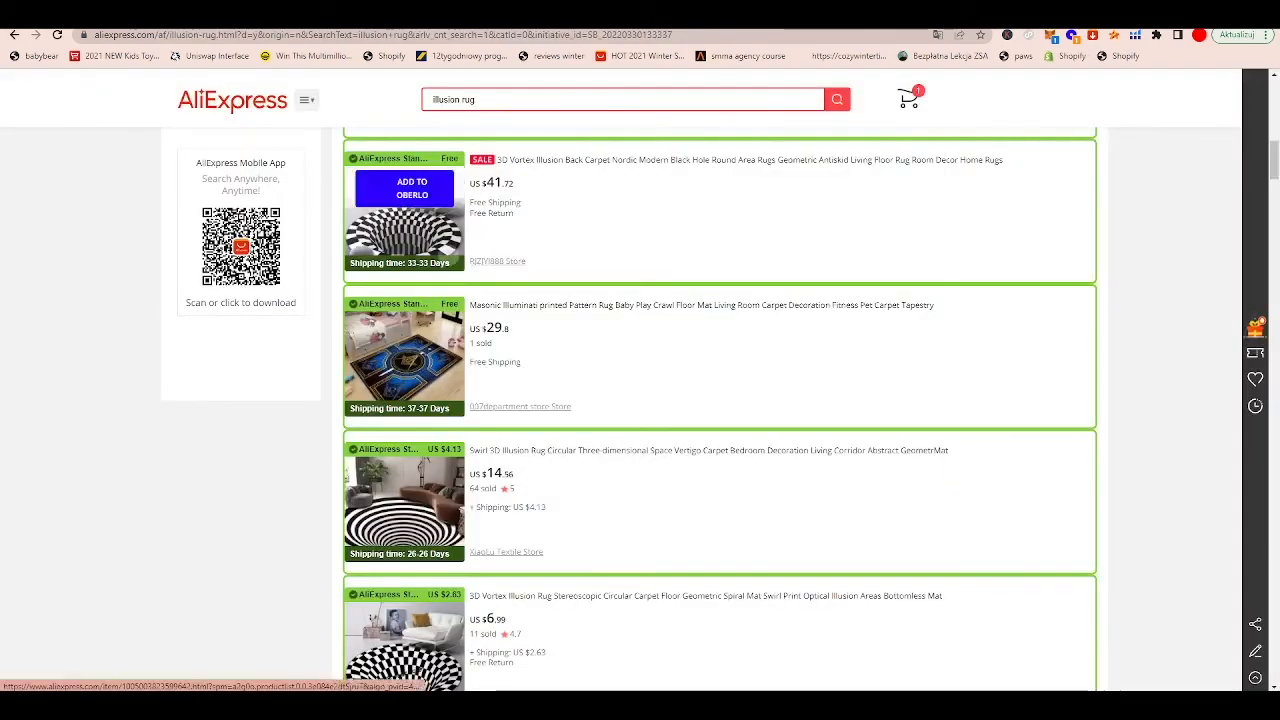
pyautogui.scroll(-3, 405, 240)
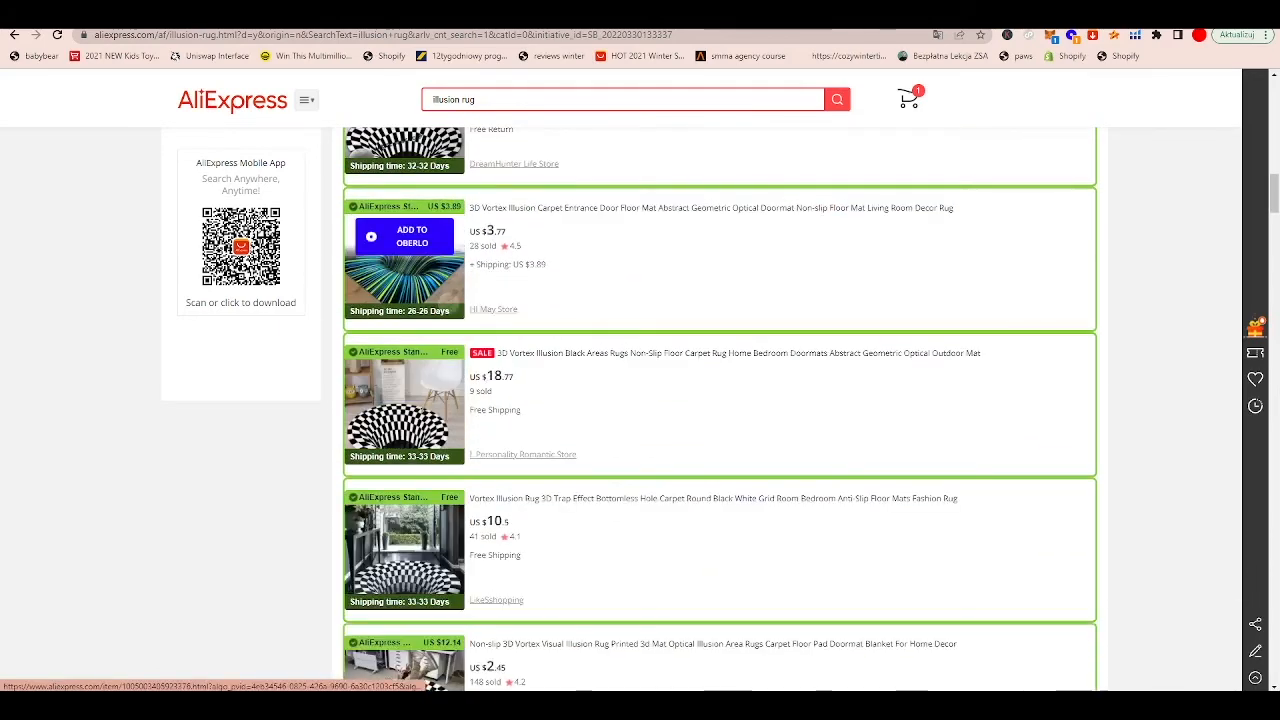
pyautogui.scroll(-1, 405, 240)
pyautogui.scroll(1, 405, 240)
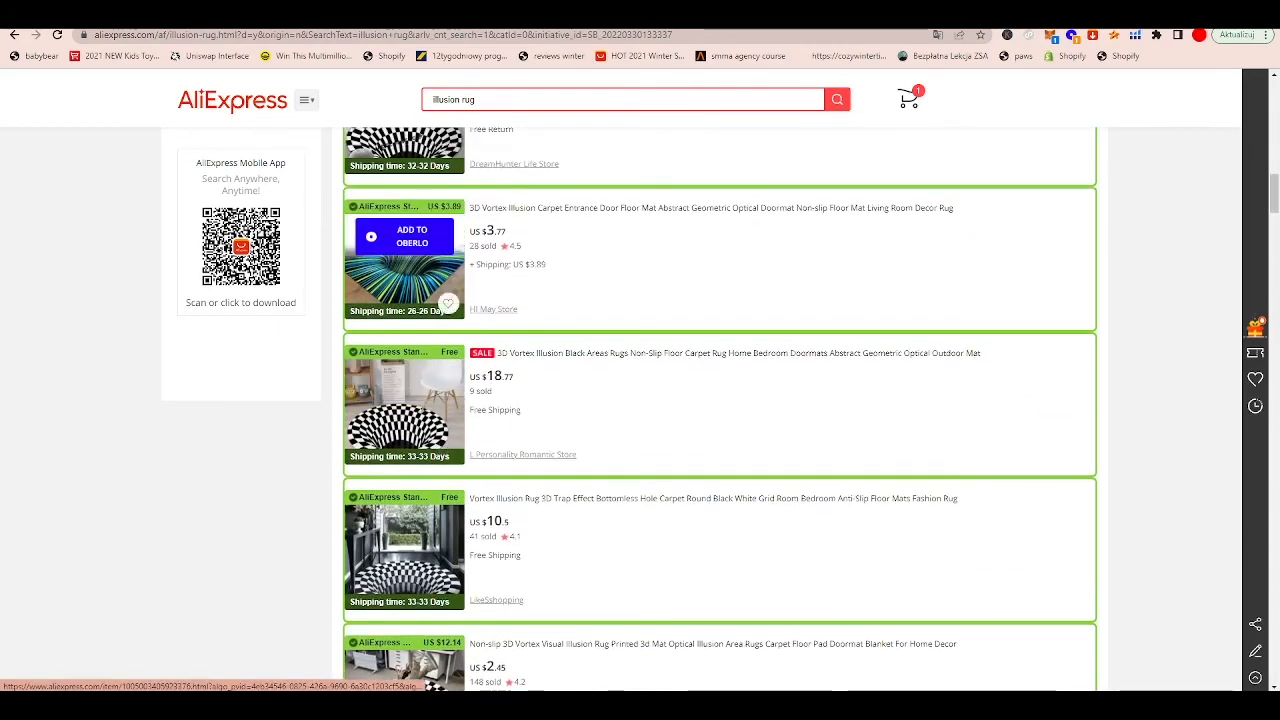
pyautogui.scroll(-2, 410, 395)
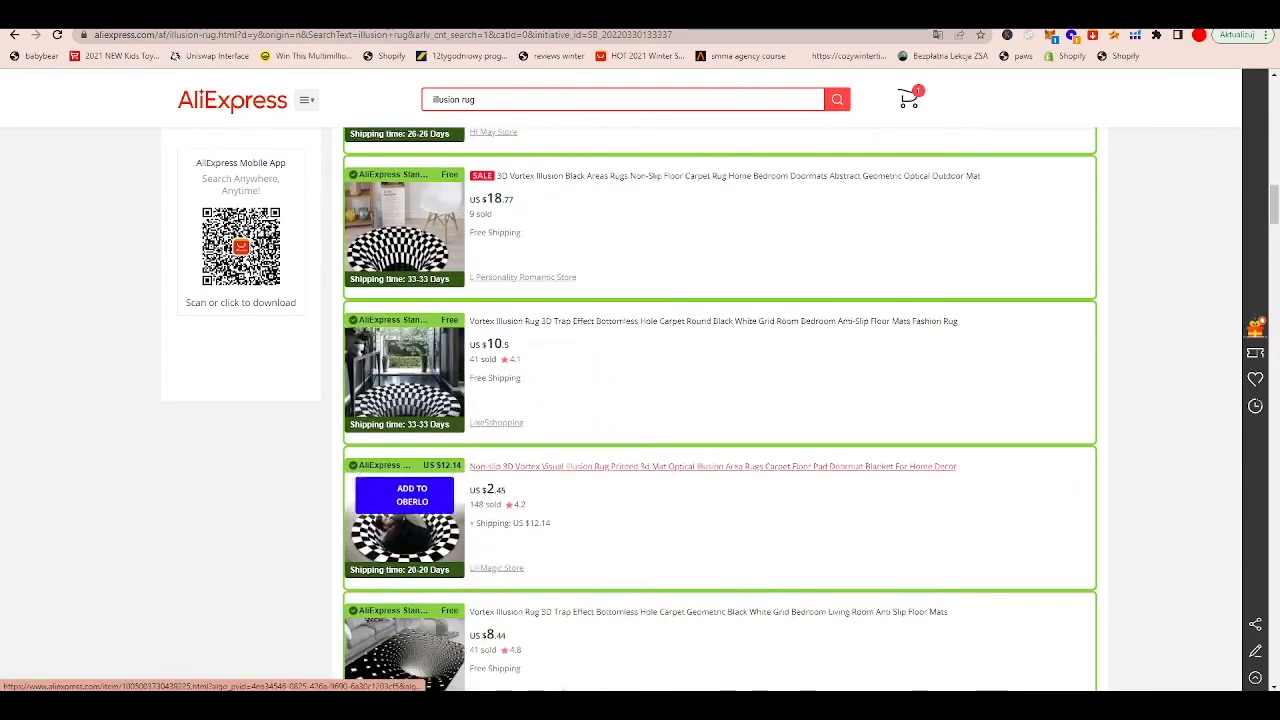
pyautogui.click(600, 321)
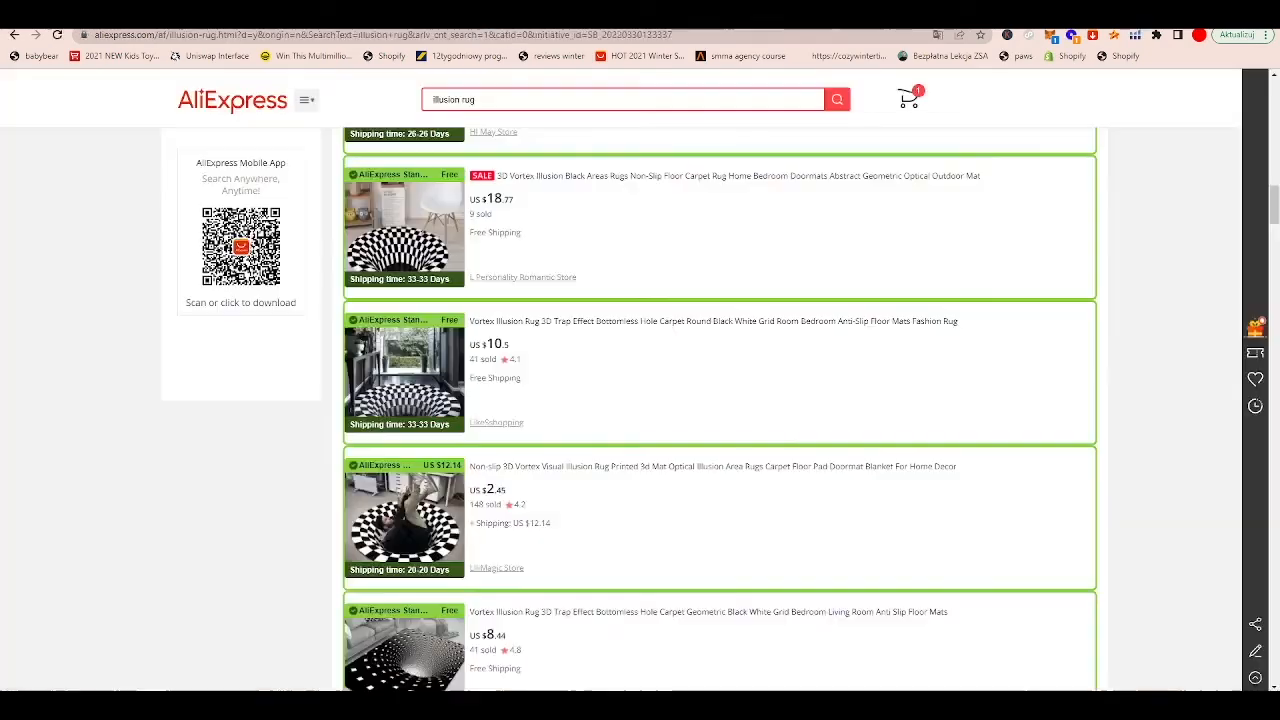
pyautogui.hotkey('ctrl', 'Tab')
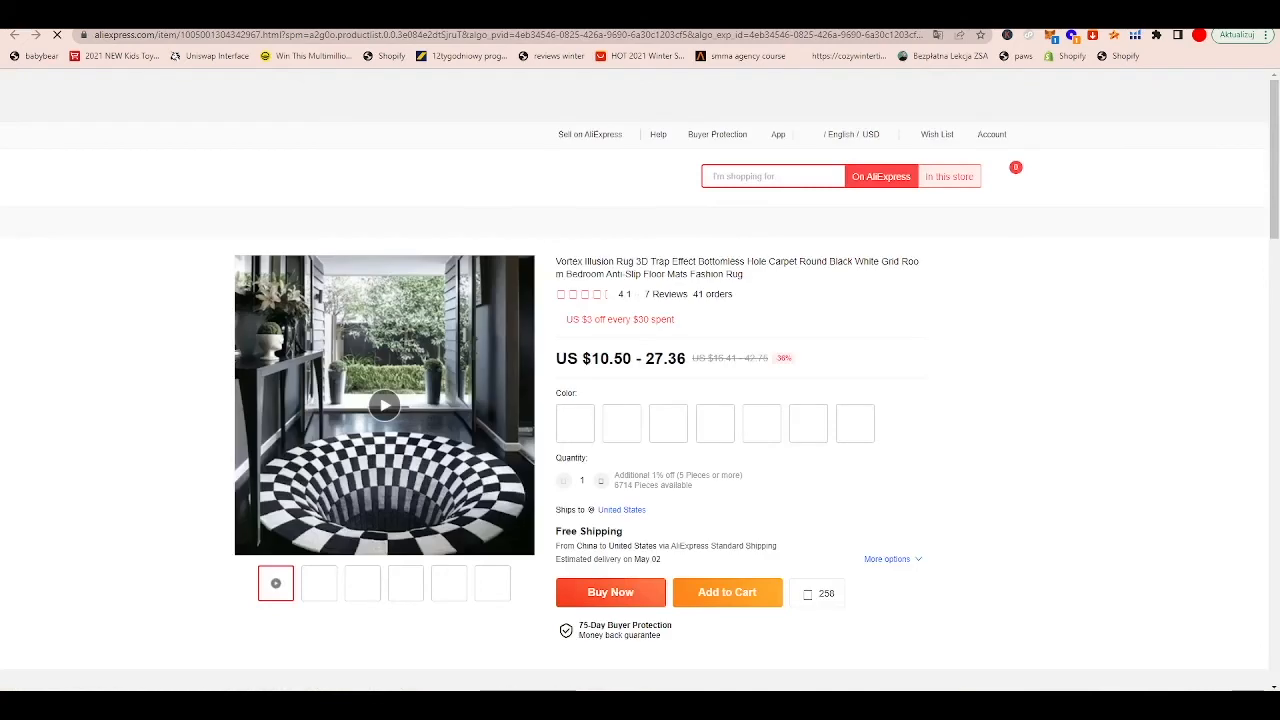
# Step: Launch the Loox importer from its bookmark and preview 5-star reviews for 3D Illusion Rug, scanning 100 reviews from all countries
pyautogui.click(1265, 35)
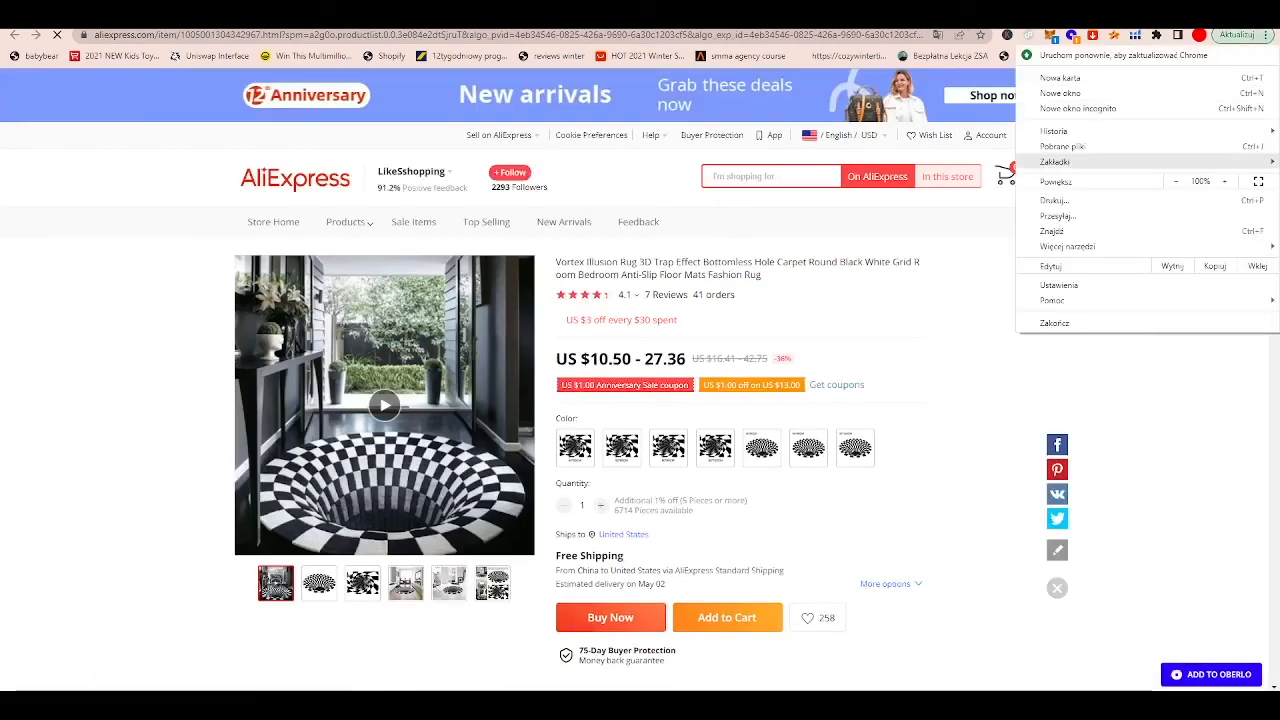
pyautogui.moveTo(1056, 162)
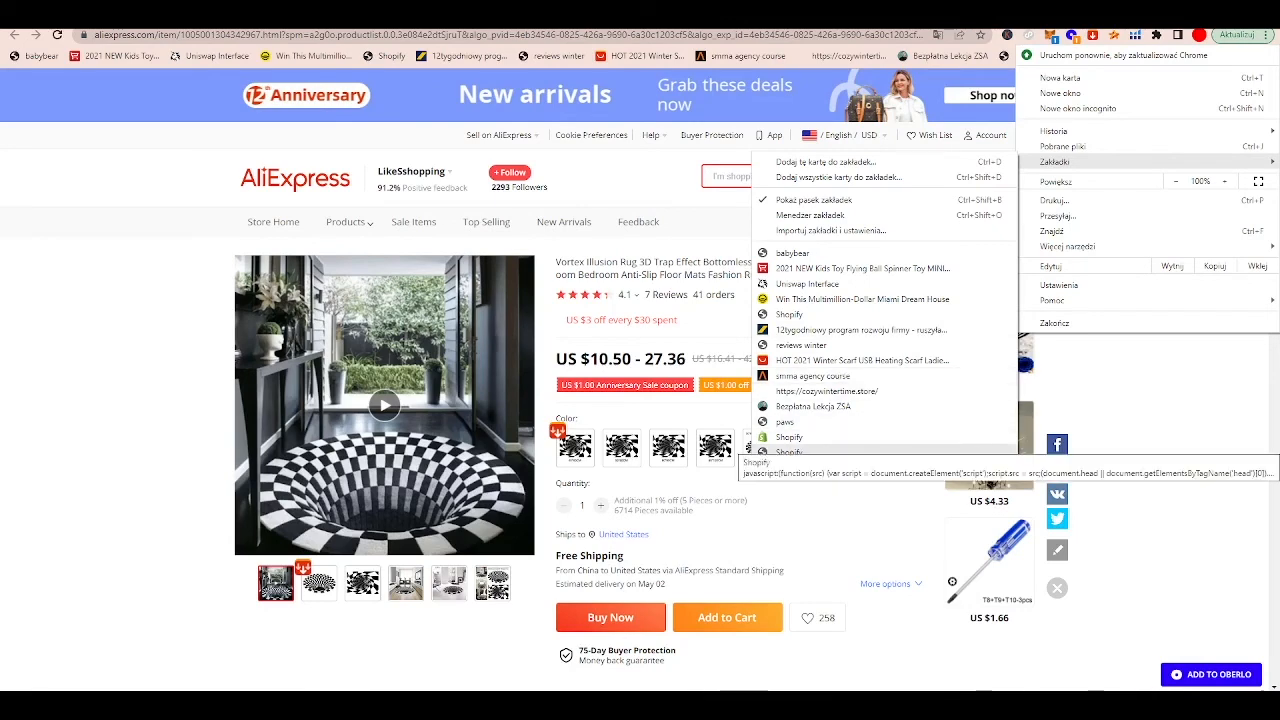
pyautogui.click(789, 452)
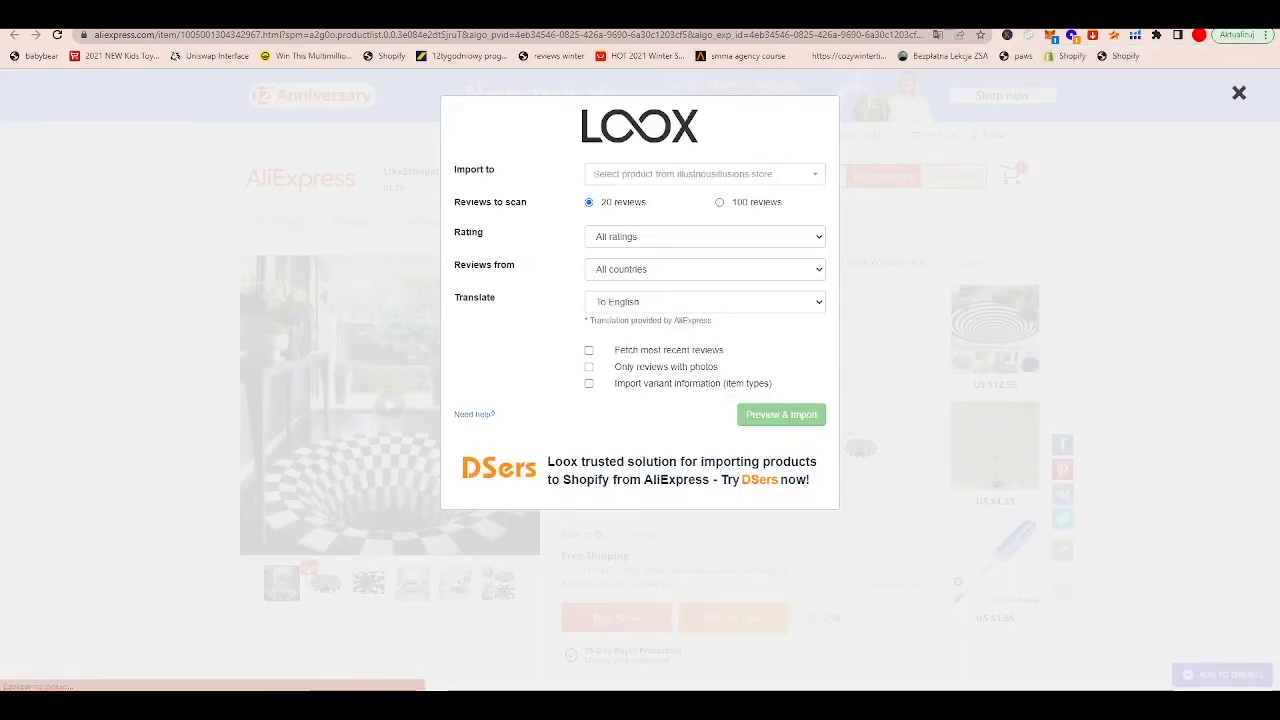
pyautogui.click(705, 174)
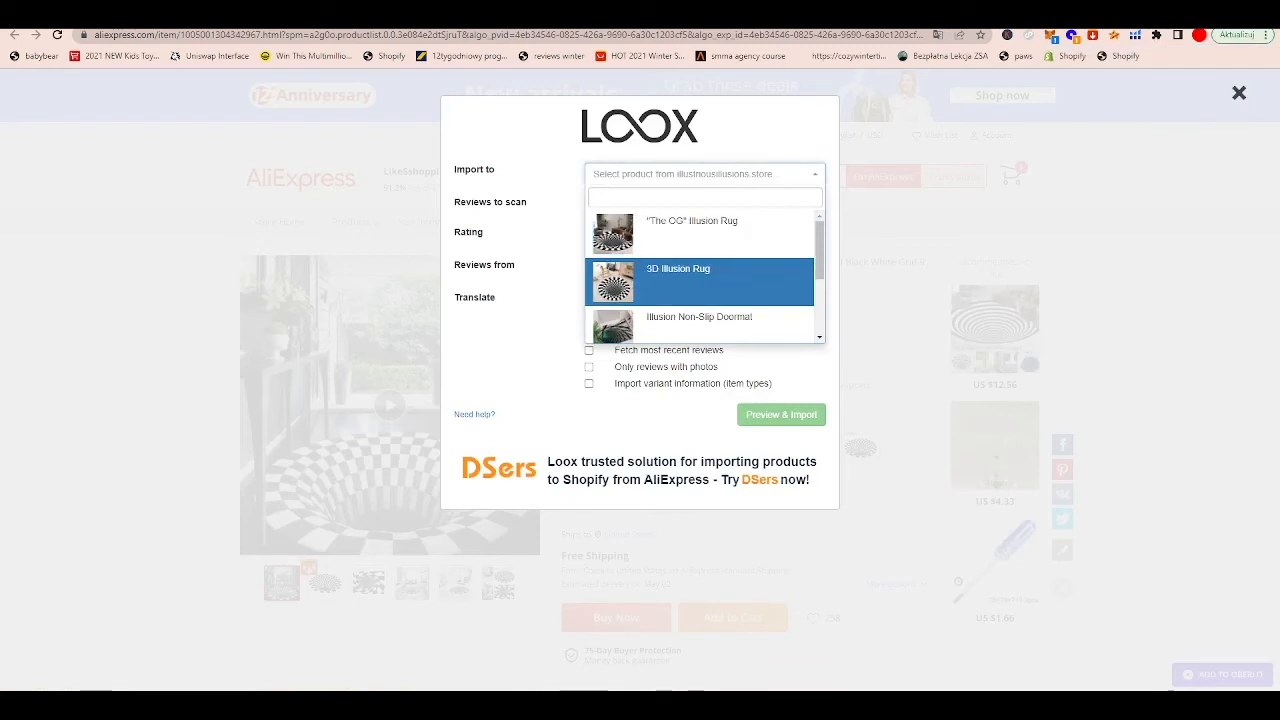
pyautogui.click(690, 274)
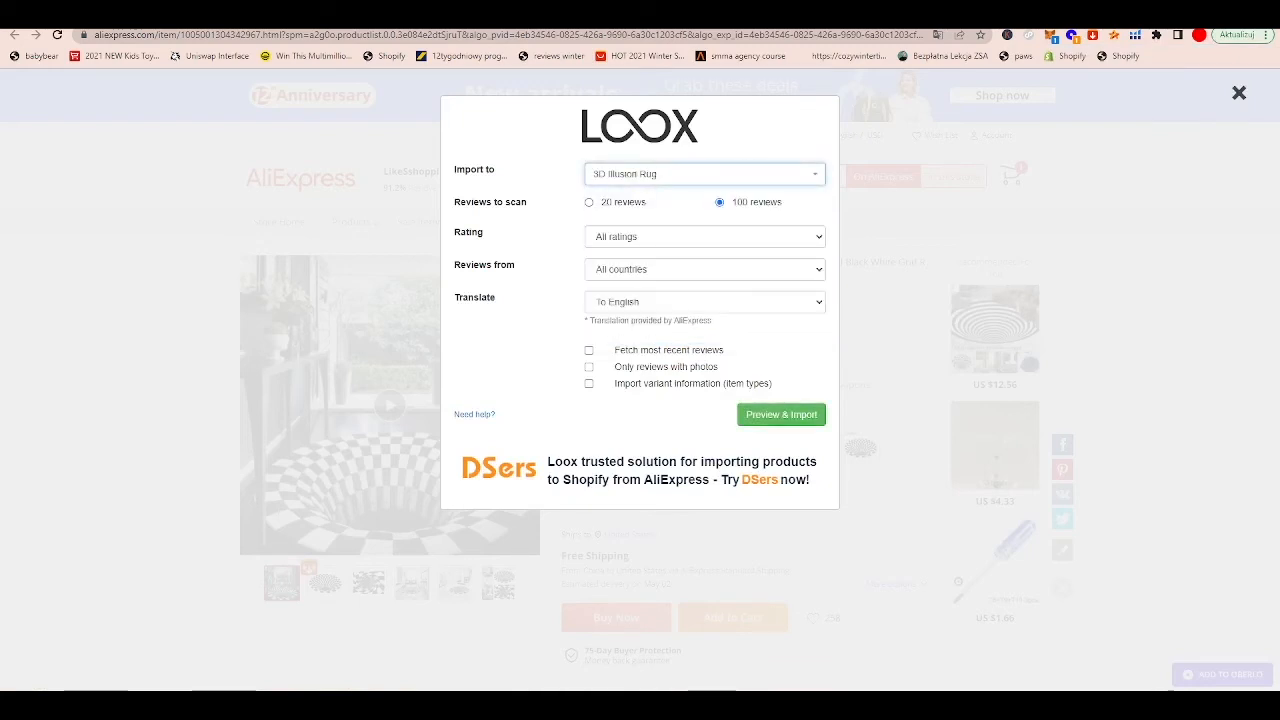
pyautogui.click(705, 236)
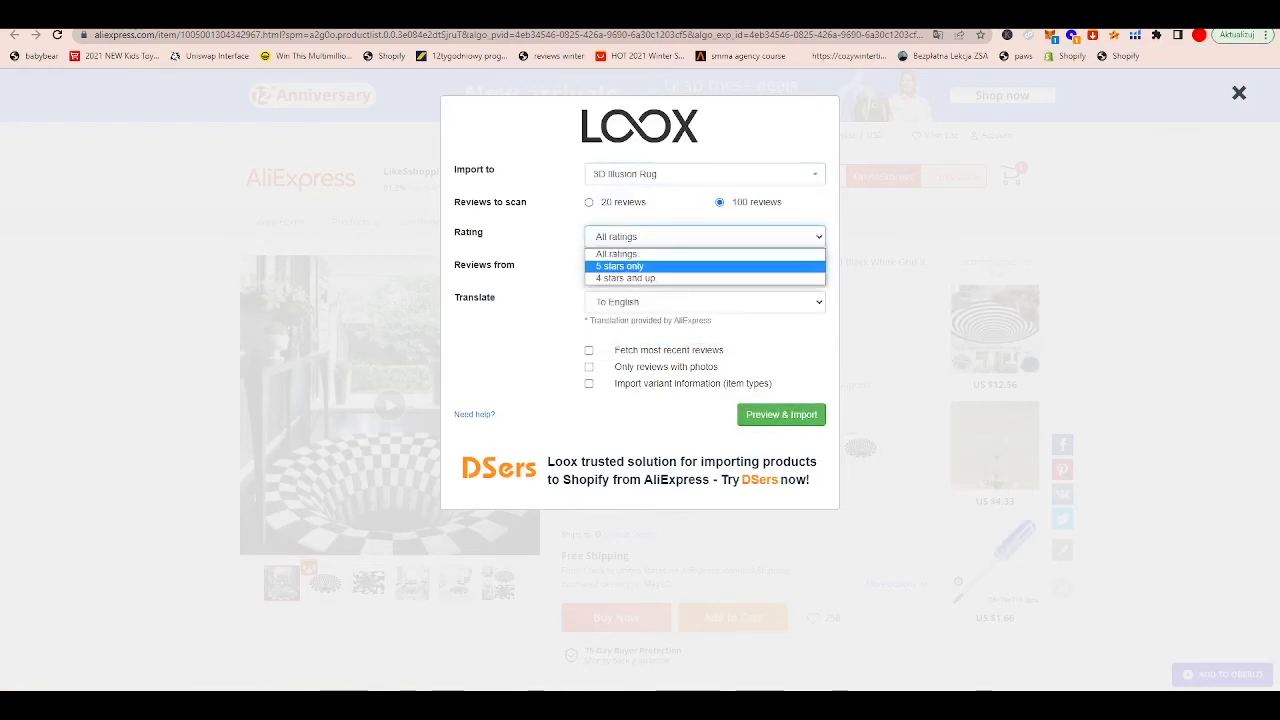
pyautogui.click(620, 266)
pyautogui.click(781, 414)
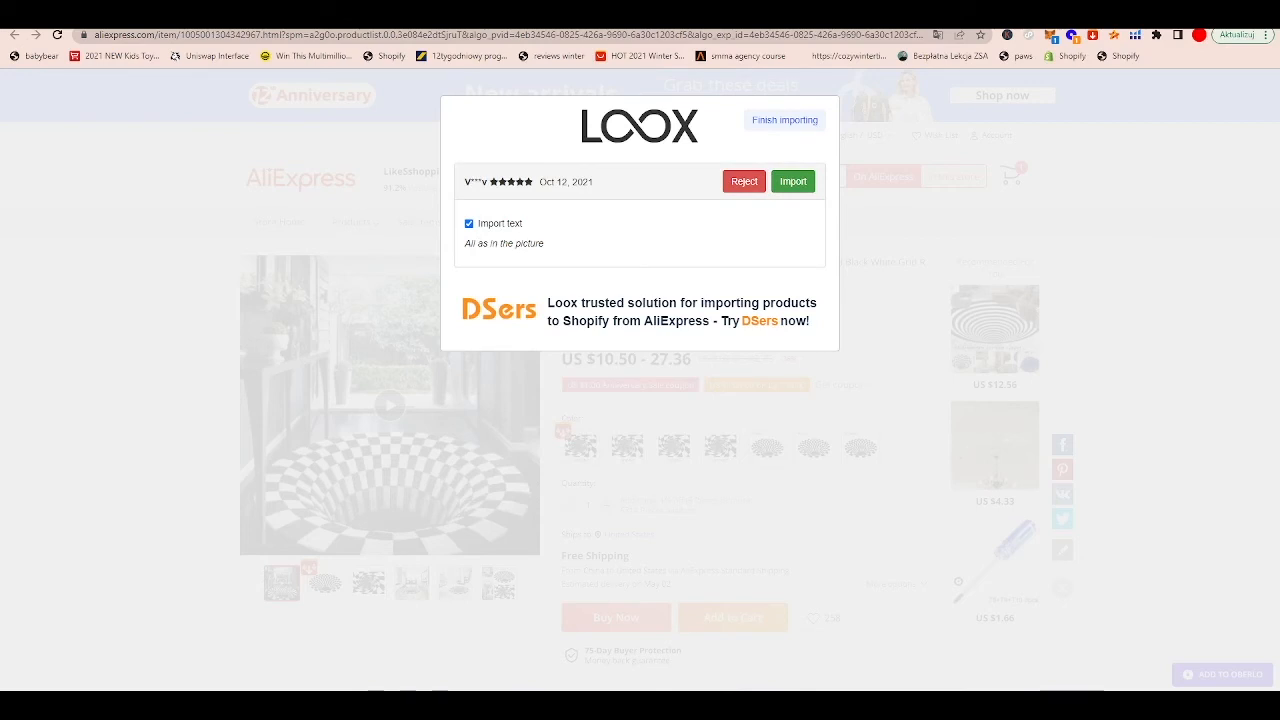
# Step: Reject the five previewed 5-star reviews one after another in the Loox importer
pyautogui.click(744, 181)
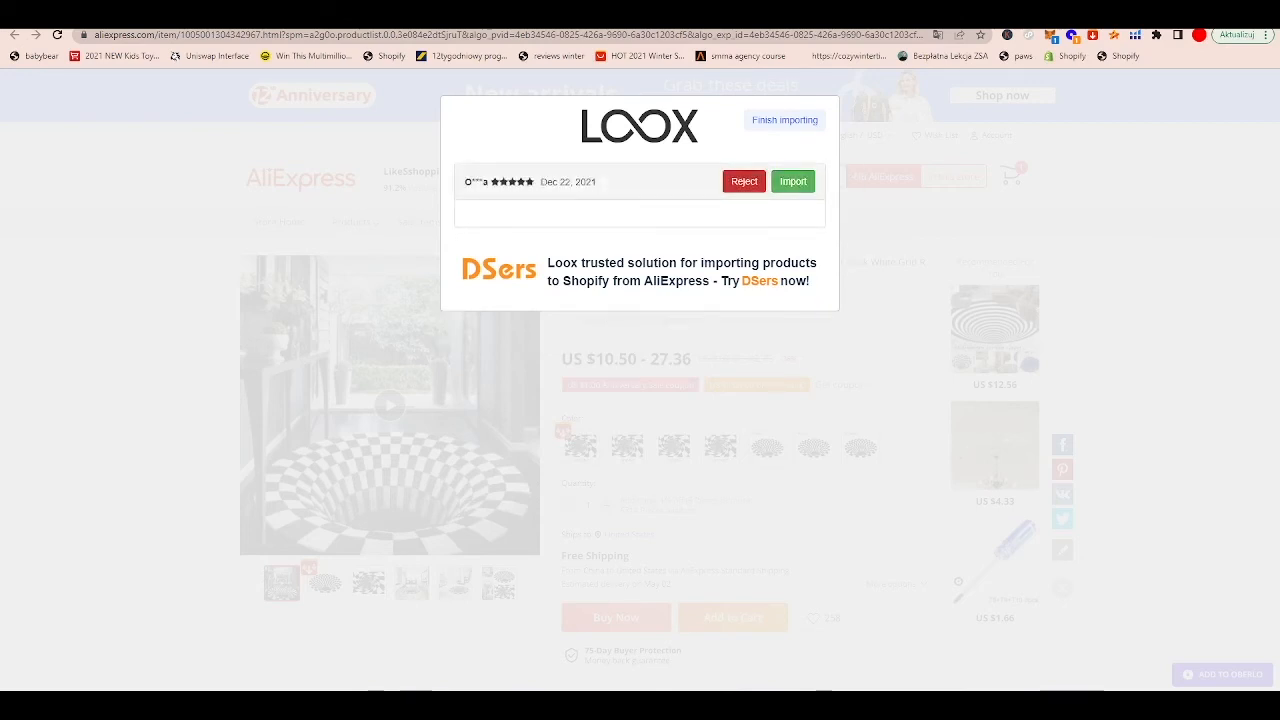
pyautogui.click(744, 181)
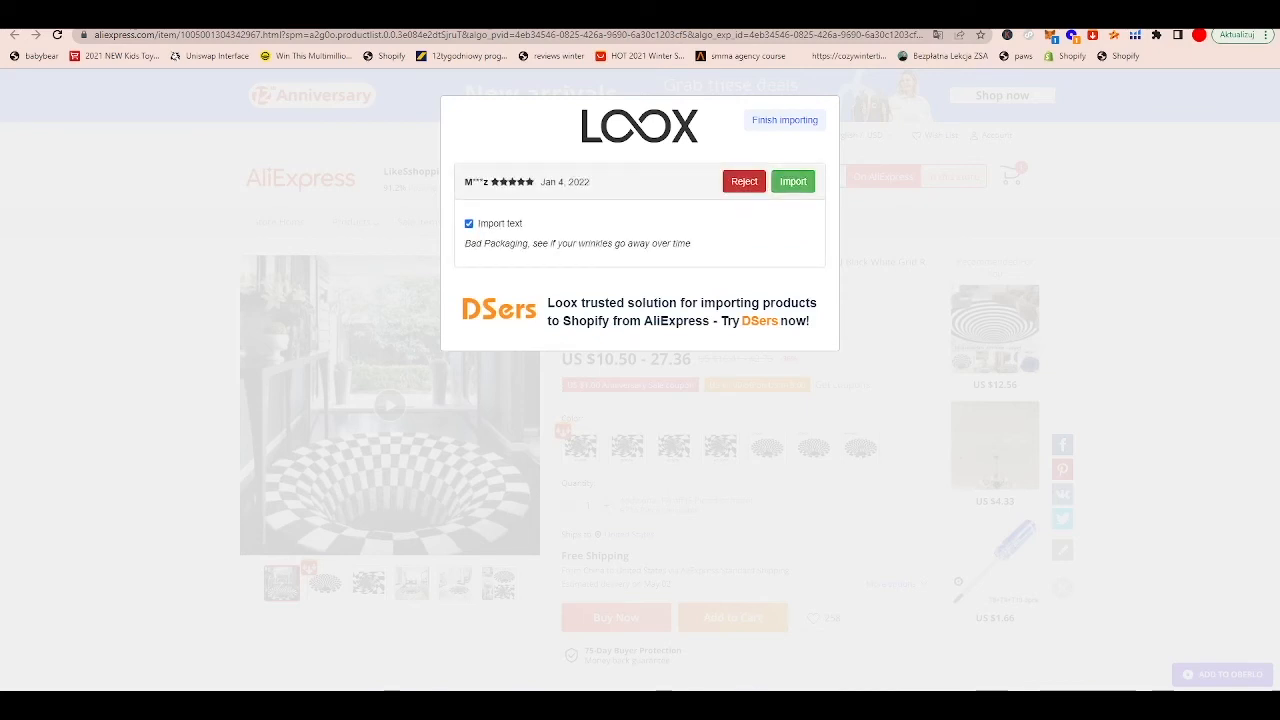
pyautogui.click(744, 181)
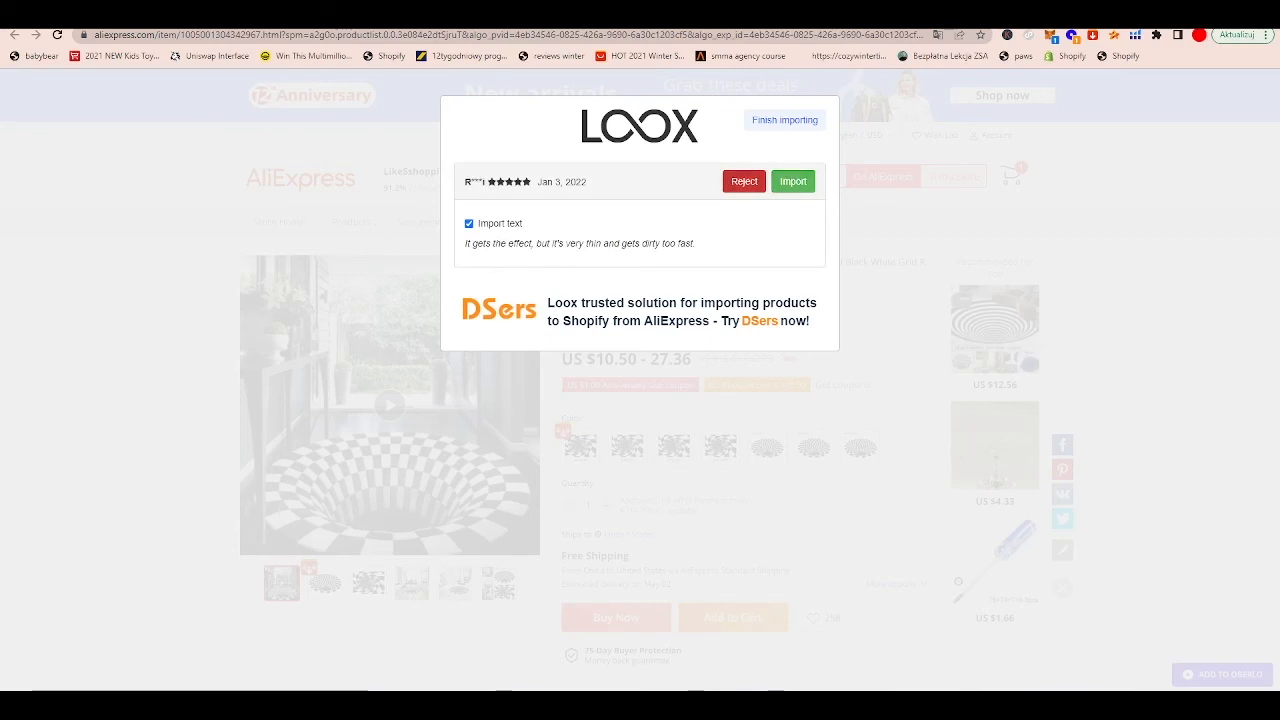
pyautogui.click(744, 182)
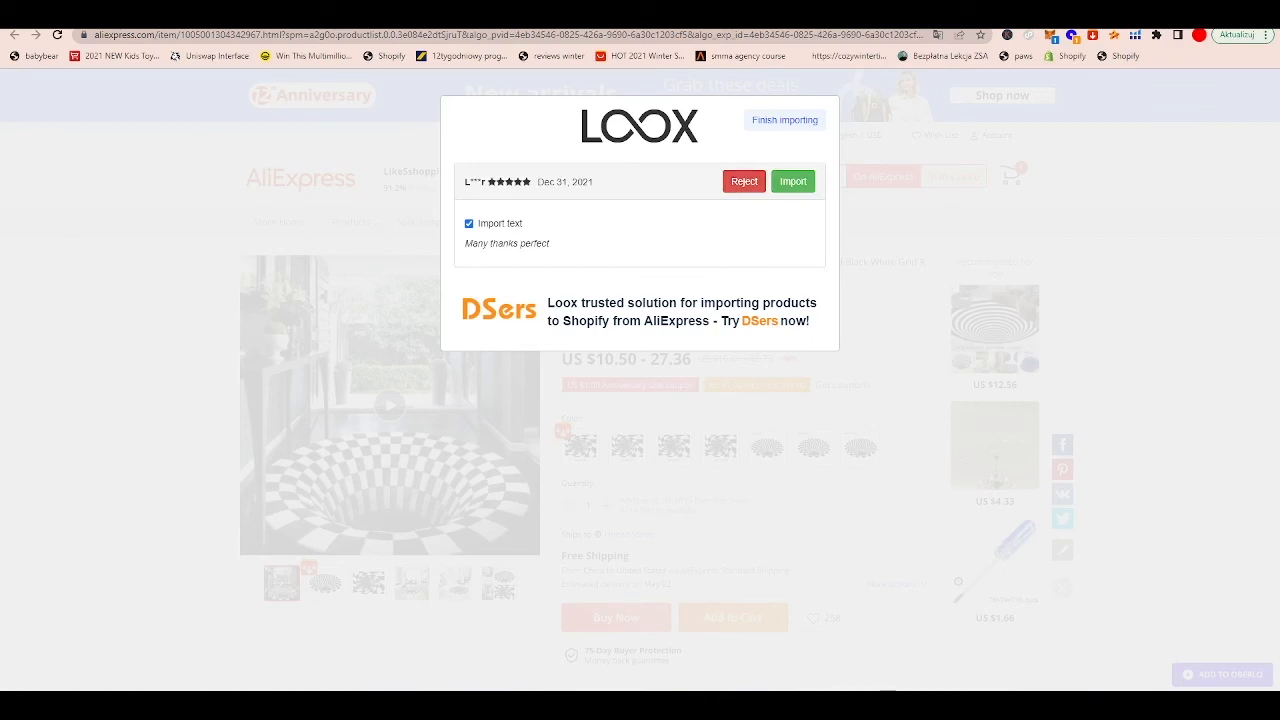
pyautogui.click(744, 181)
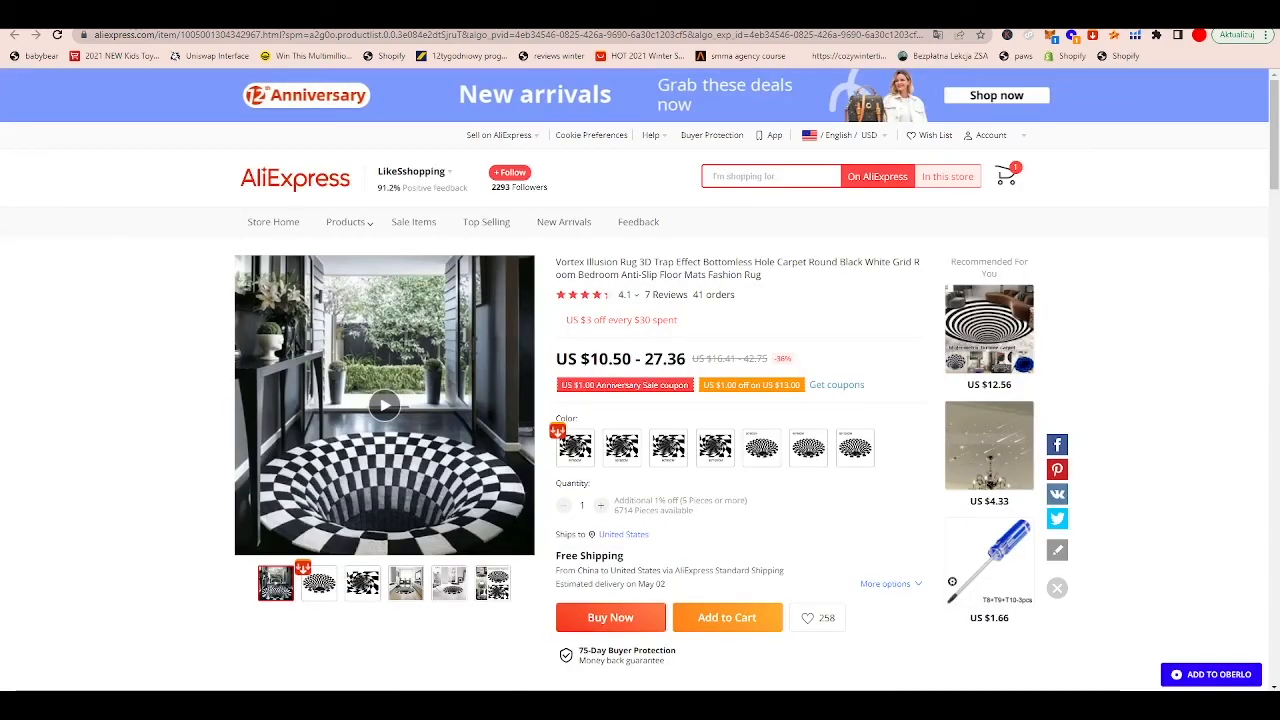
# Step: Close this product page and open the LiliMagic Store's Non-slip 3D Vortex Visual Illusion Rug from the search results
pyautogui.hotkey('ctrl', 'w')
pyautogui.scroll(-4, 405, 330)
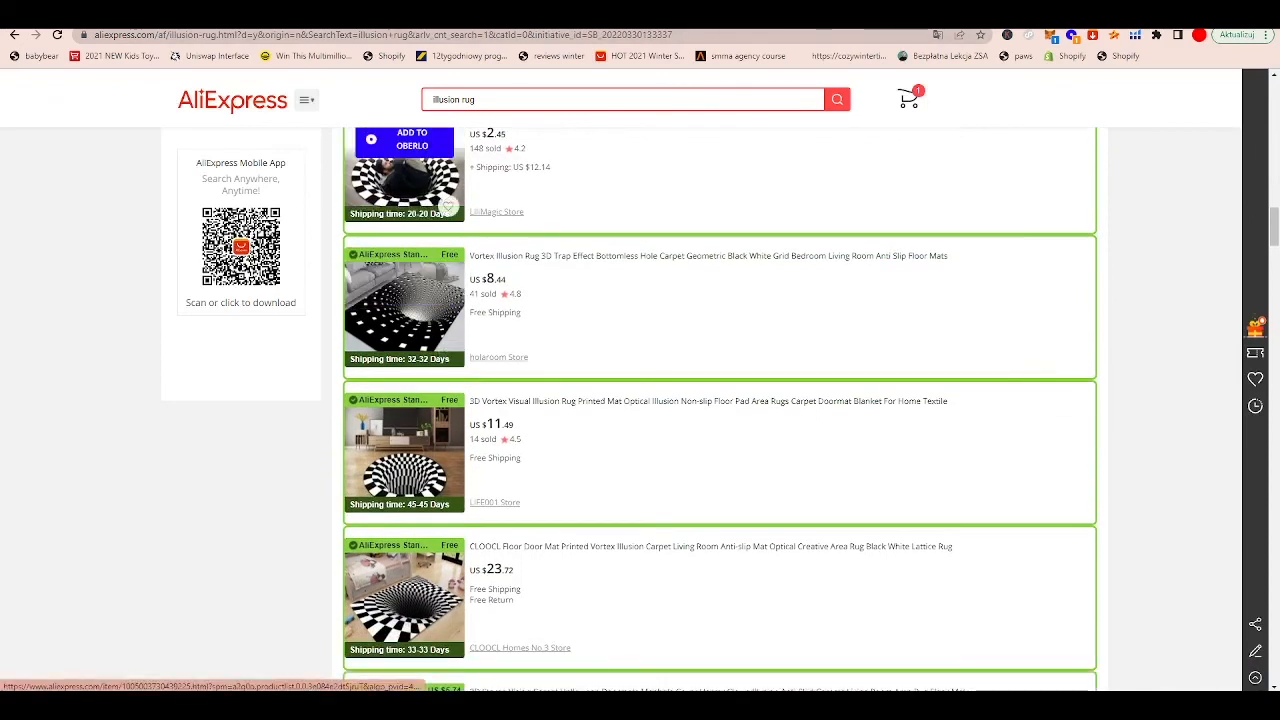
pyautogui.click(405, 315)
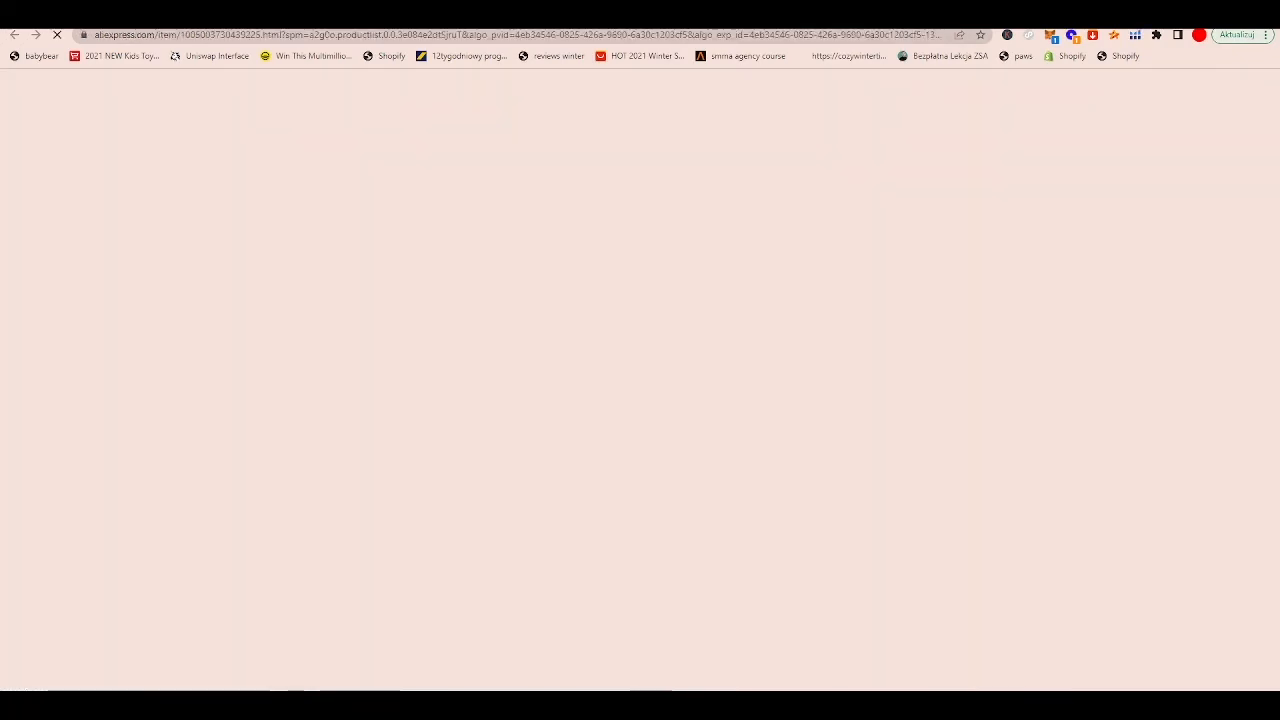